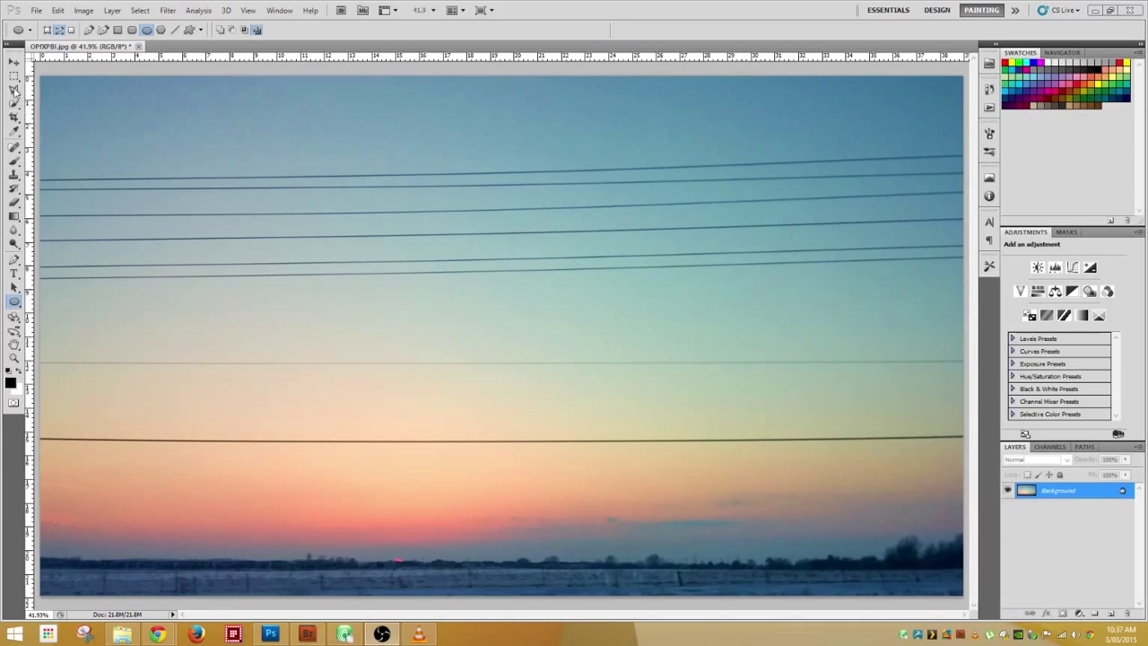
Step: Draw an elliptical path over the power lines near the image's upper-left area and delete that work path
left_click_drag(140, 142, 405, 328)
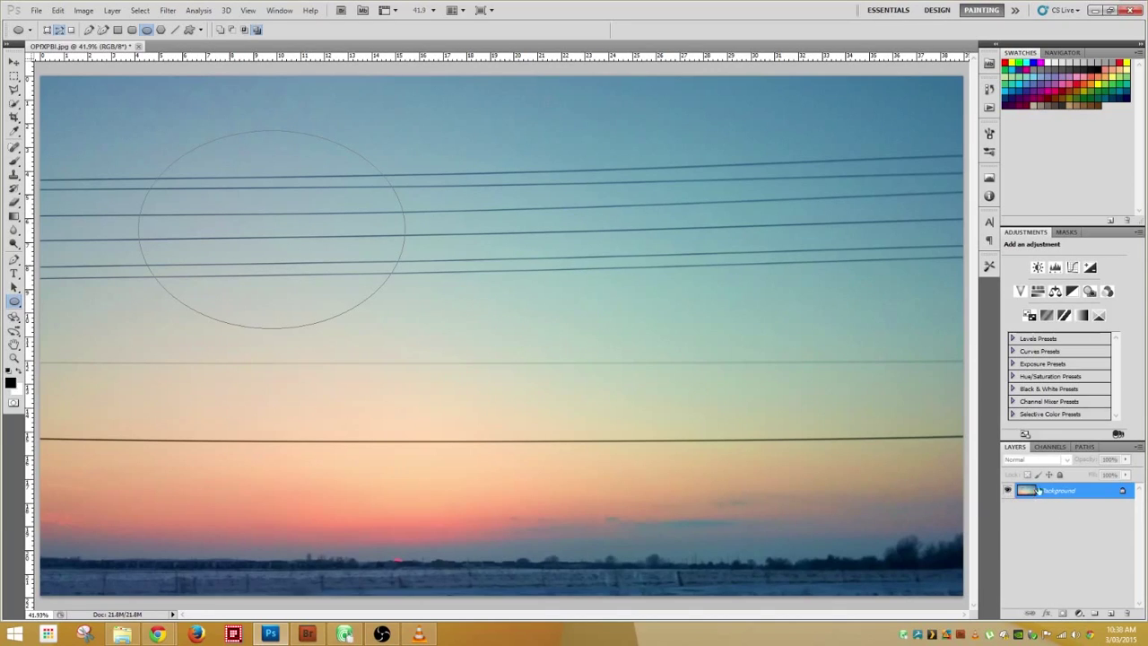
left_click(1068, 232)
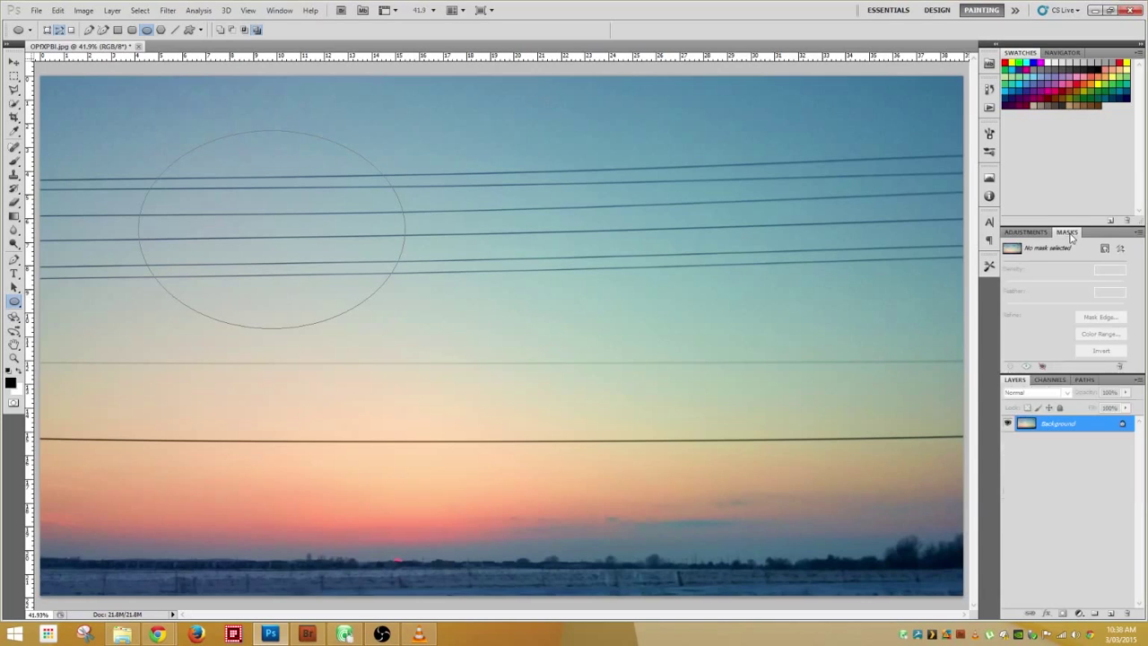
left_click(1025, 232)
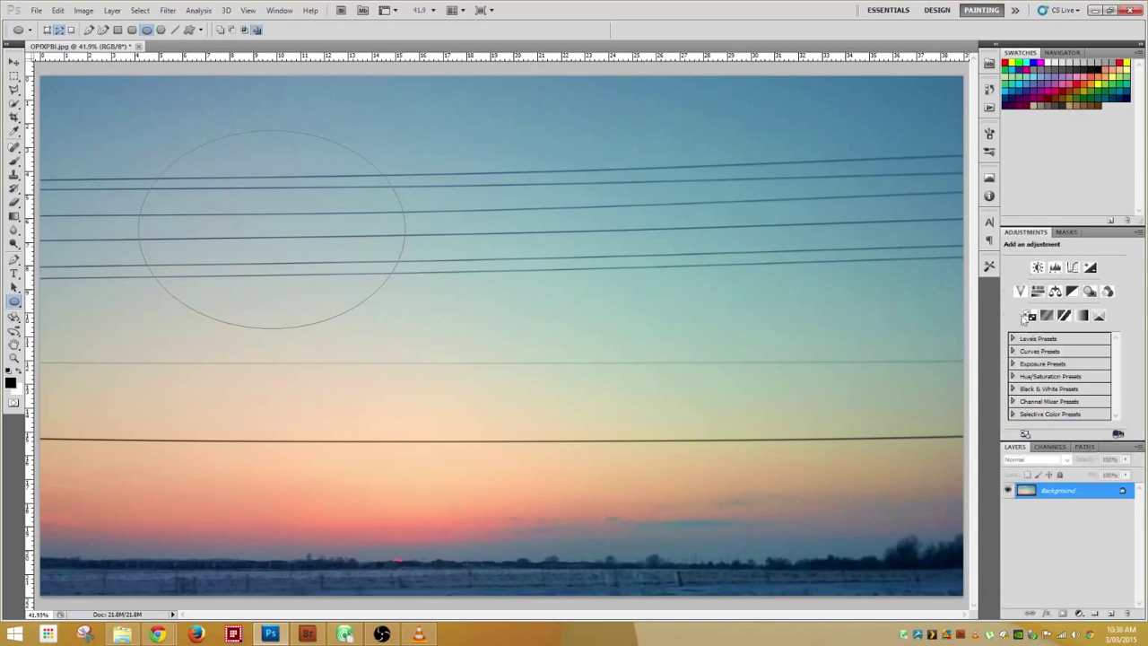
left_click(1084, 447)
left_click_drag(1040, 462, 1127, 614)
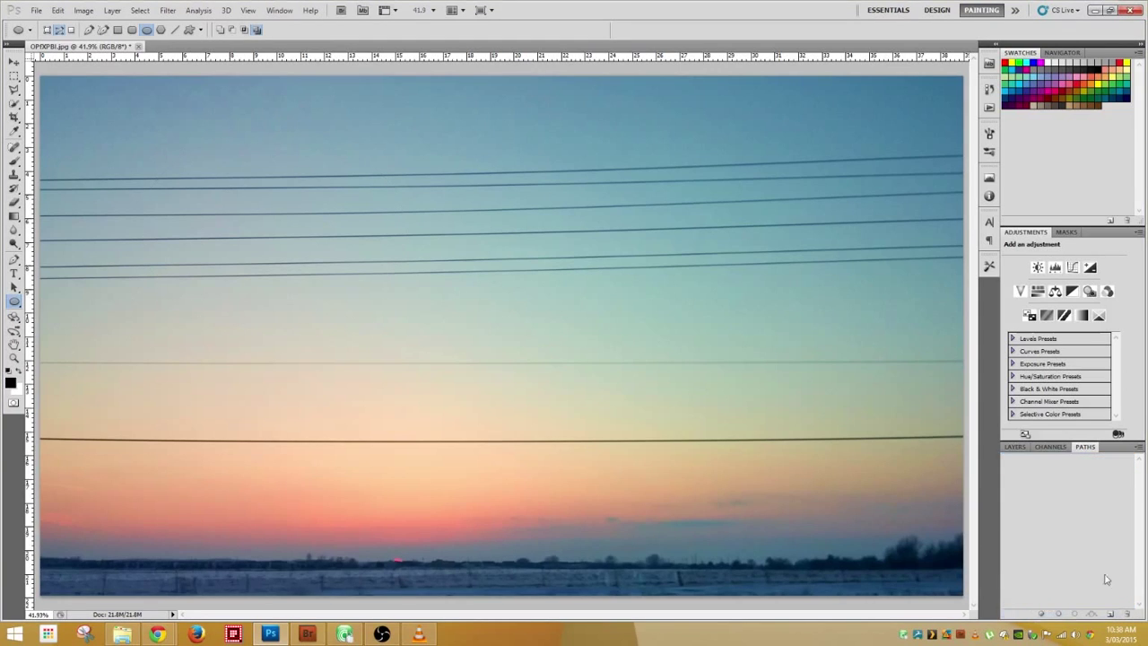
left_click(1022, 447)
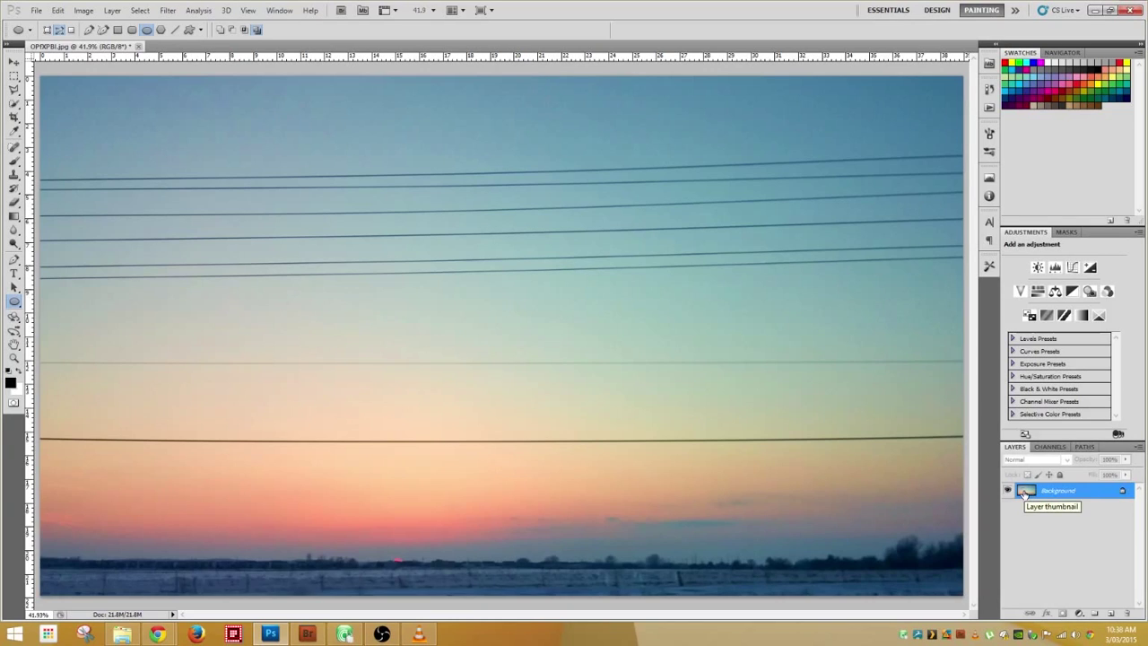
Step: Duplicate the Background layer, and try a closed polygonal lasso selection around part of the upper power lines
key("ctrl+j")
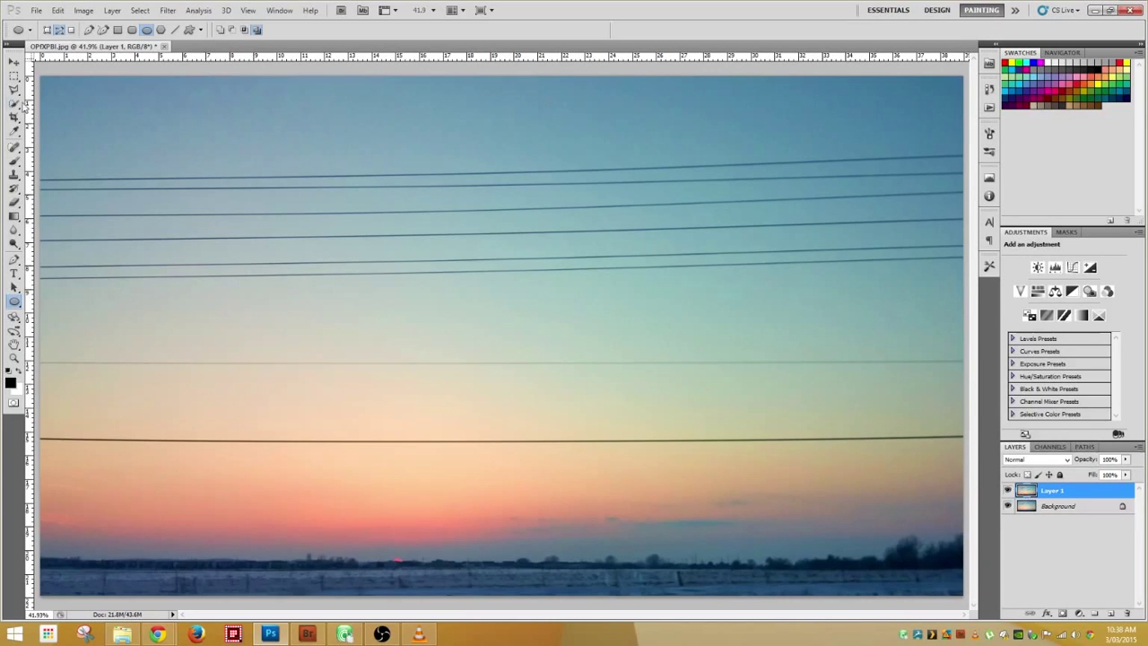
left_click(15, 90)
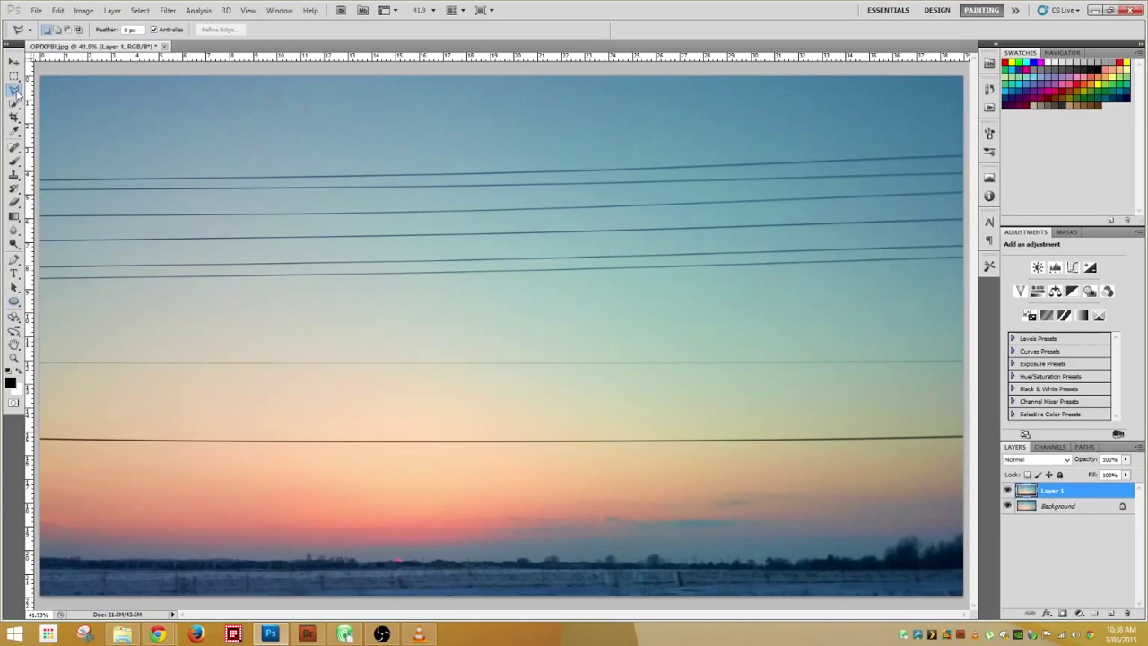
left_click(105, 281)
left_click(112, 132)
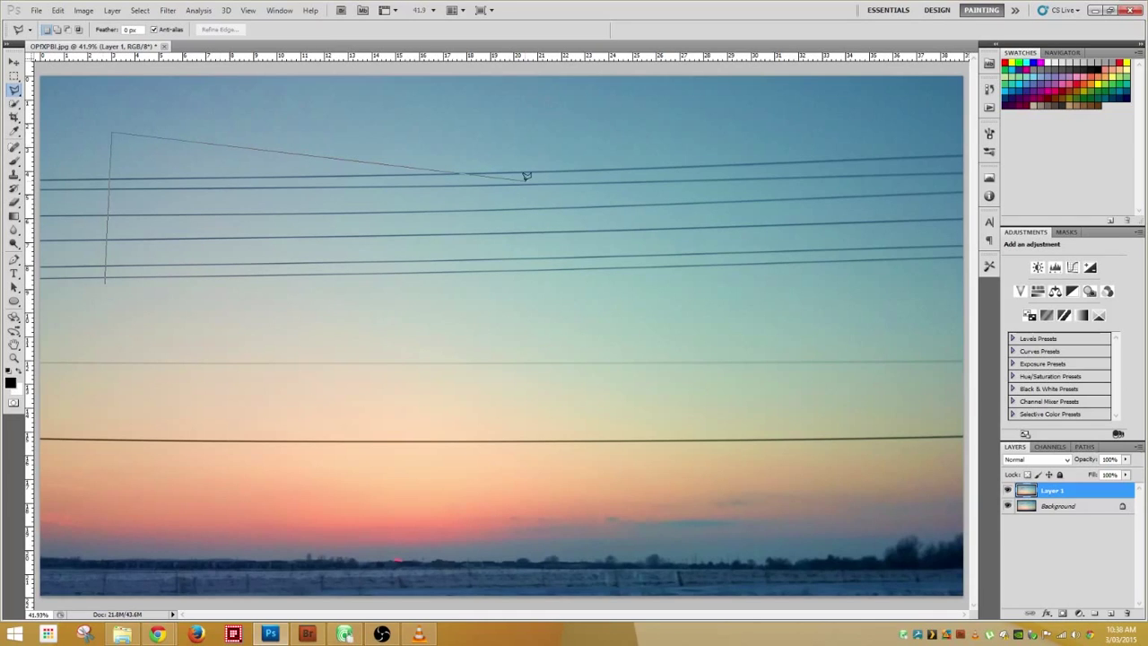
left_click(526, 178)
left_click(573, 274)
left_click(145, 297)
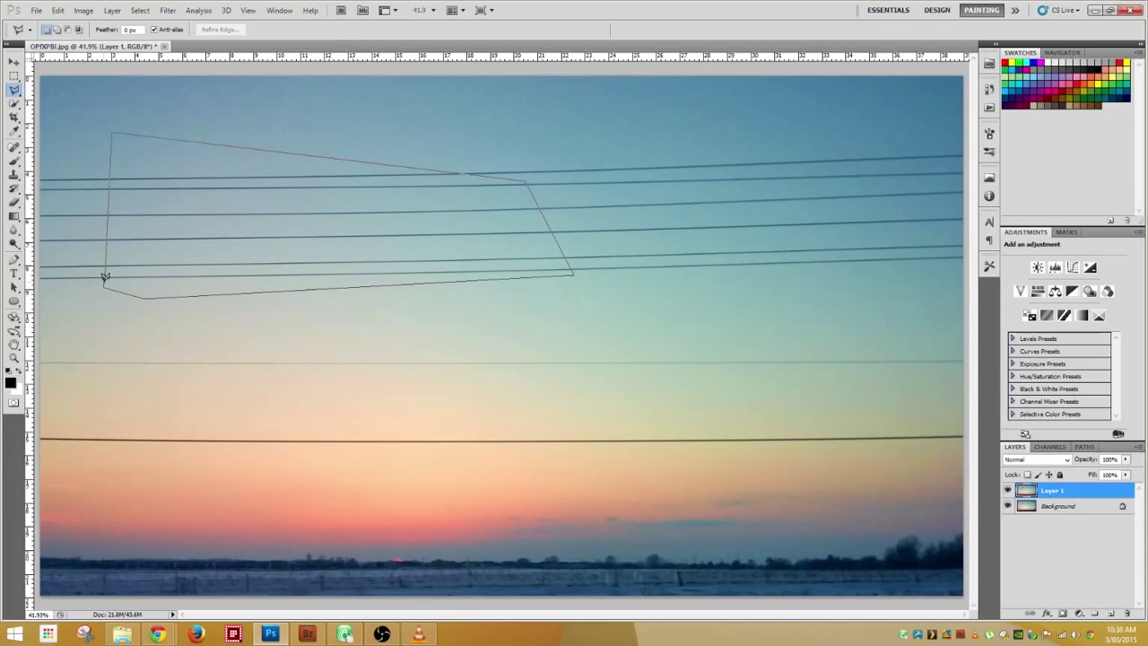
left_click(105, 278)
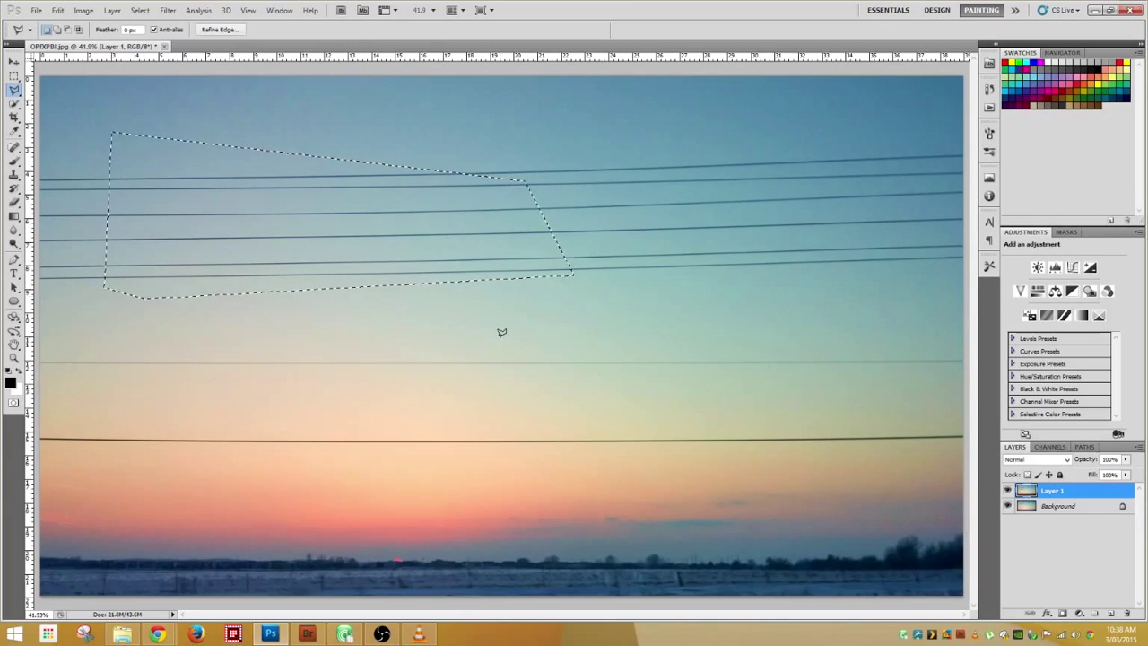
key("ctrl+d")
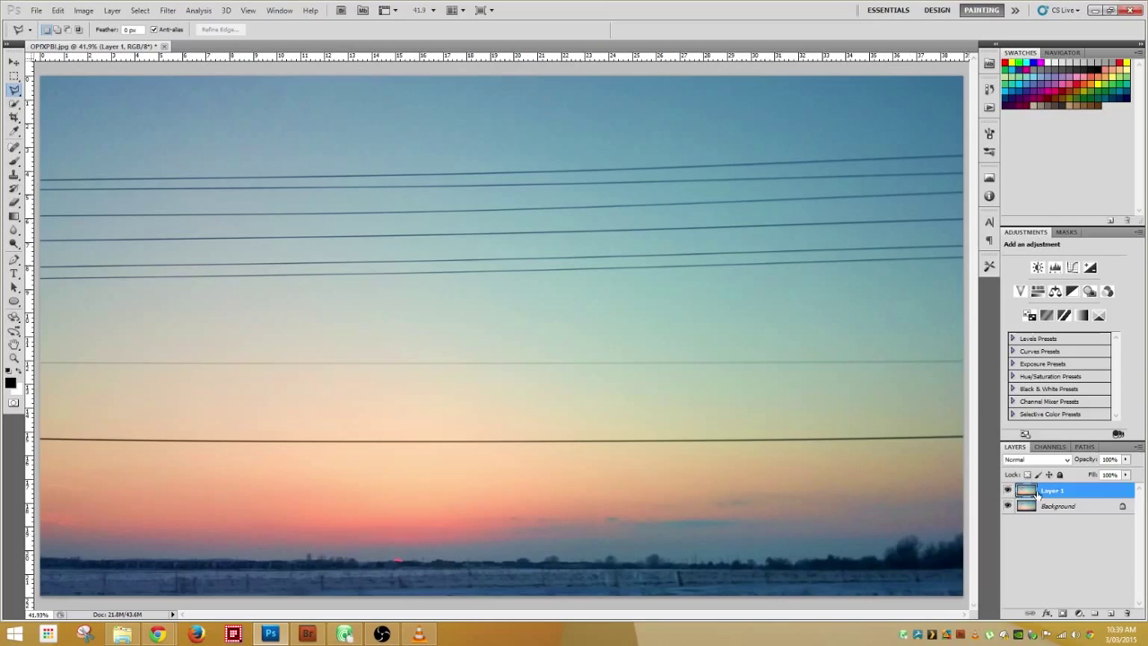
Step: Delete the duplicated layer and add a new empty layer above the Background
left_click_drag(1038, 495, 1127, 614)
left_click(1111, 613)
double_click(1054, 491)
Step: Try the Elliptical Marquee tool with a wide freeform ellipse, and replace it with a perfectly circular selection over the sky
left_click(15, 76)
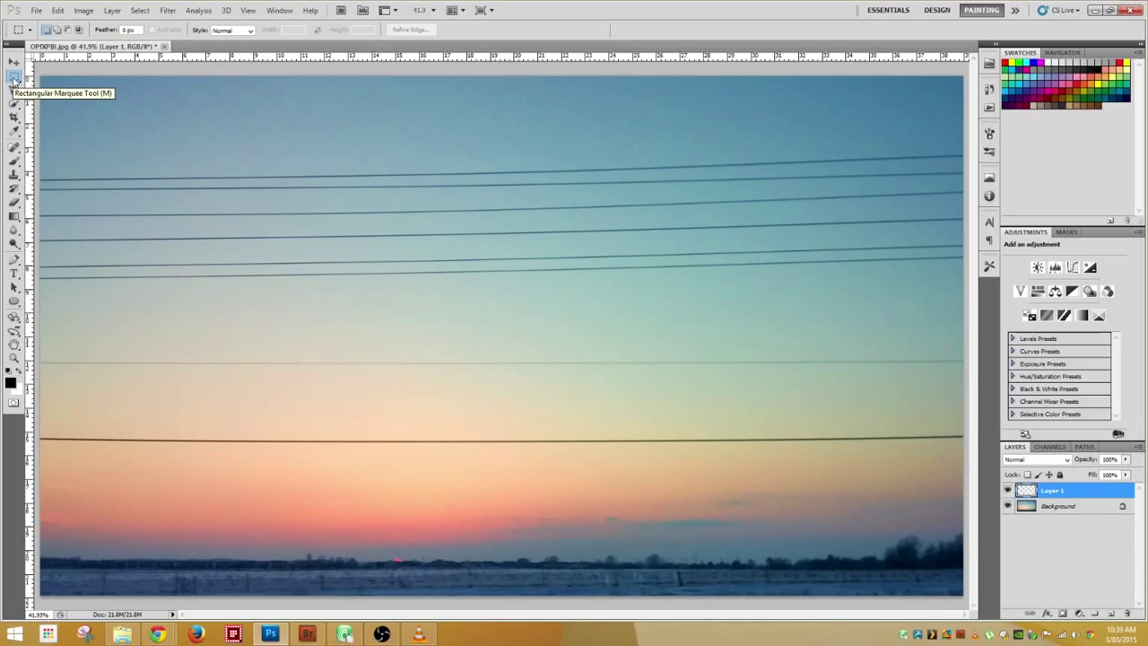
left_click(14, 78)
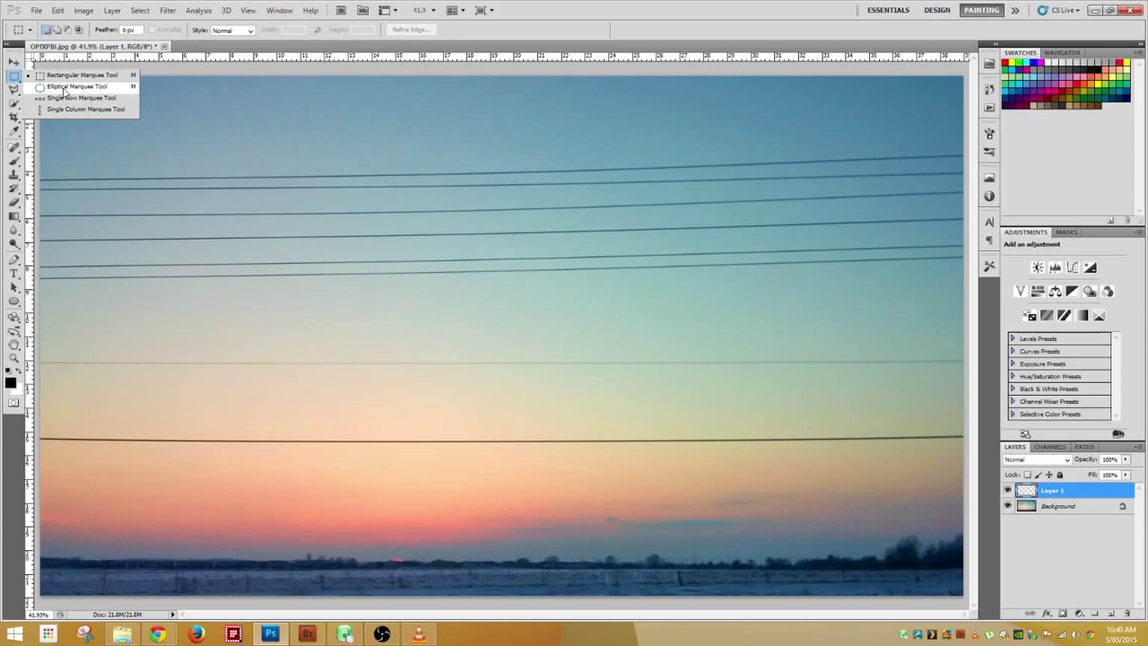
left_click(65, 90)
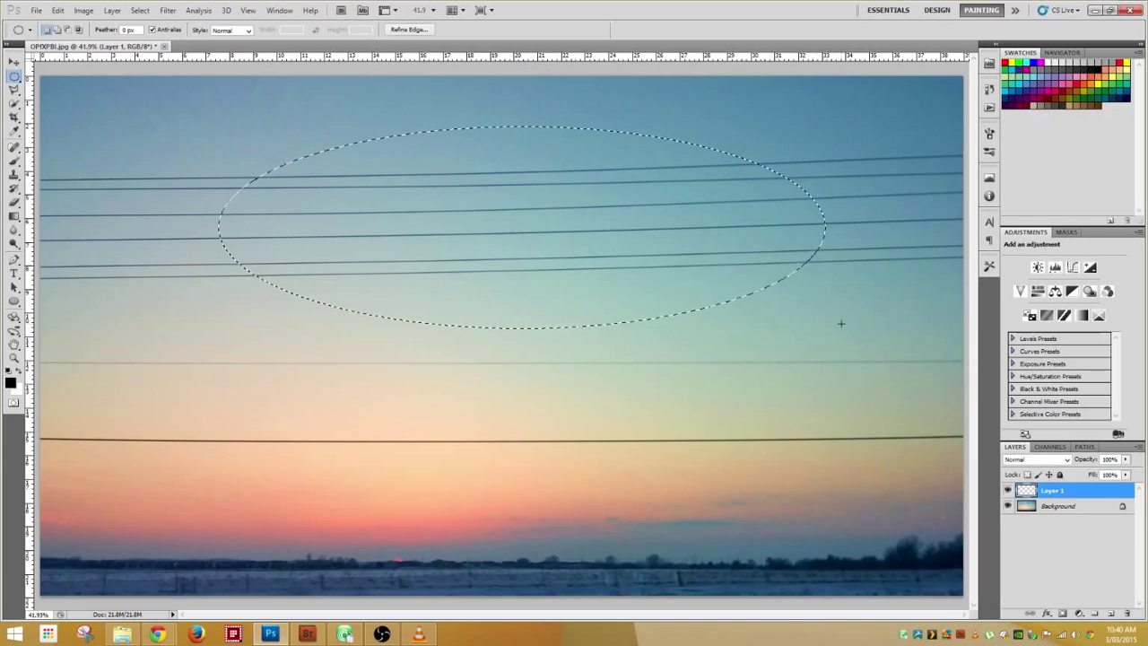
left_click(485, 368)
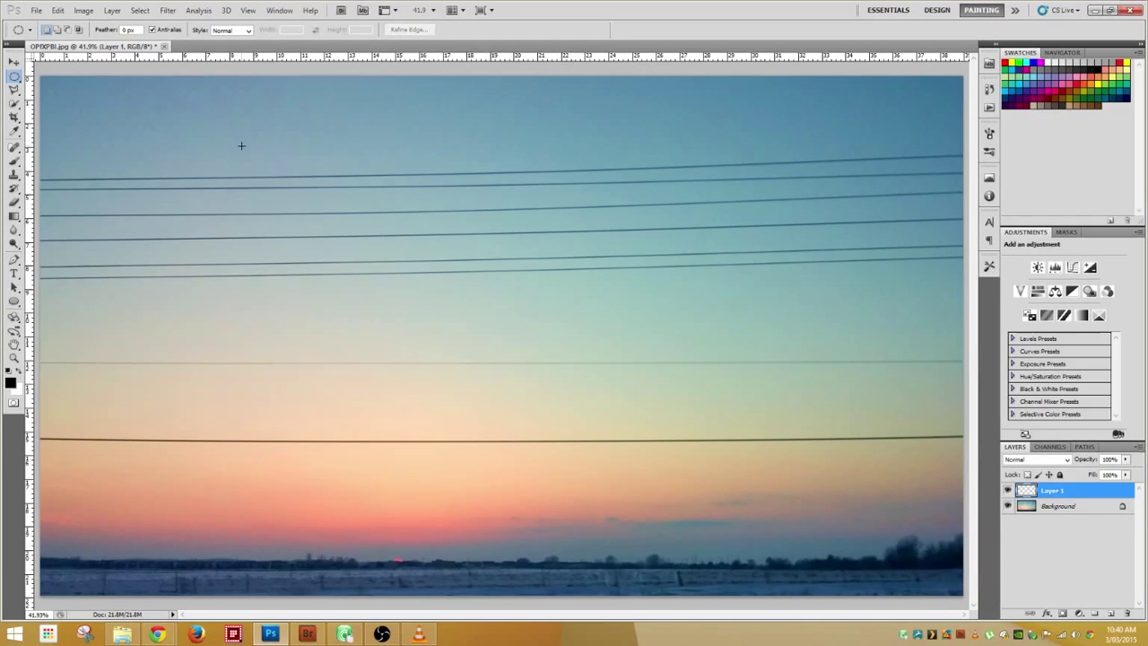
left_click_drag(240, 145, 473, 377)
left_click_drag(571, 354, 628, 433)
Step: Try the Rectangular Marquee tool with a wide rectangle over the power lines, and replace it with a square selection
right_click(14, 77)
left_click(72, 77)
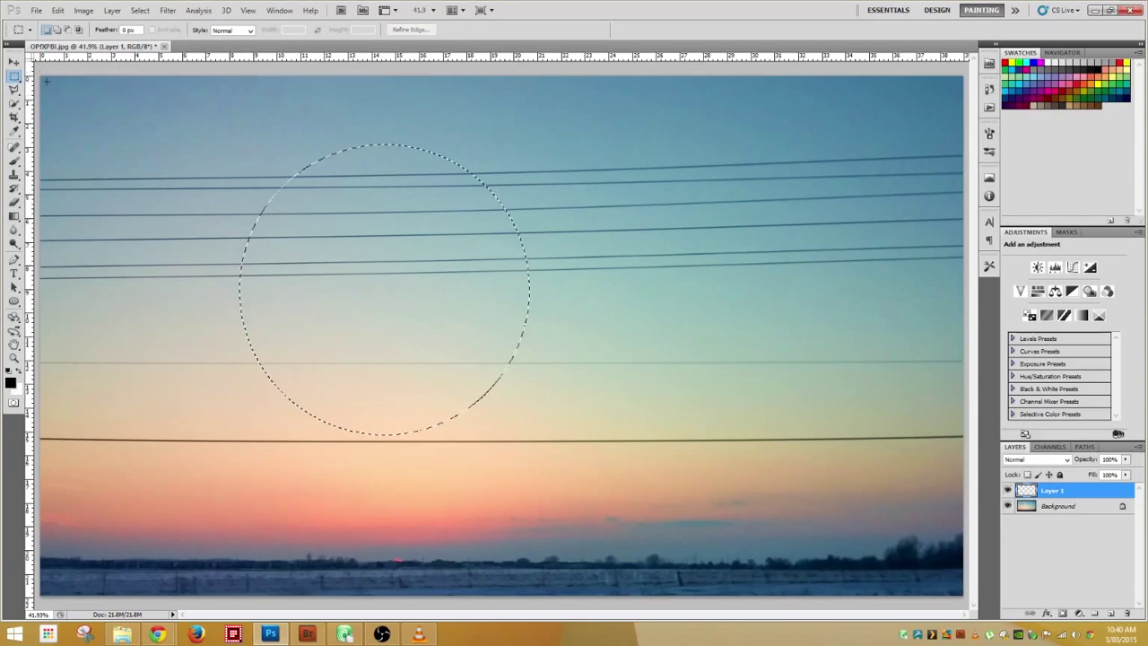
left_click(197, 184)
left_click_drag(669, 233, 914, 307)
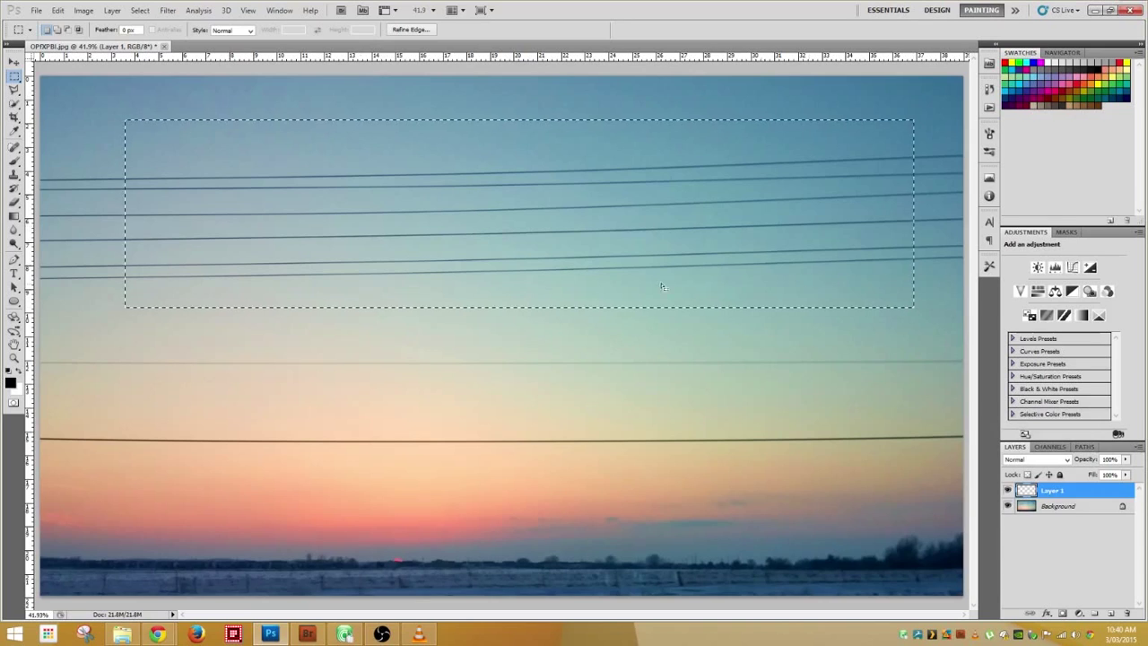
left_click_drag(297, 179, 593, 446)
left_click(687, 409)
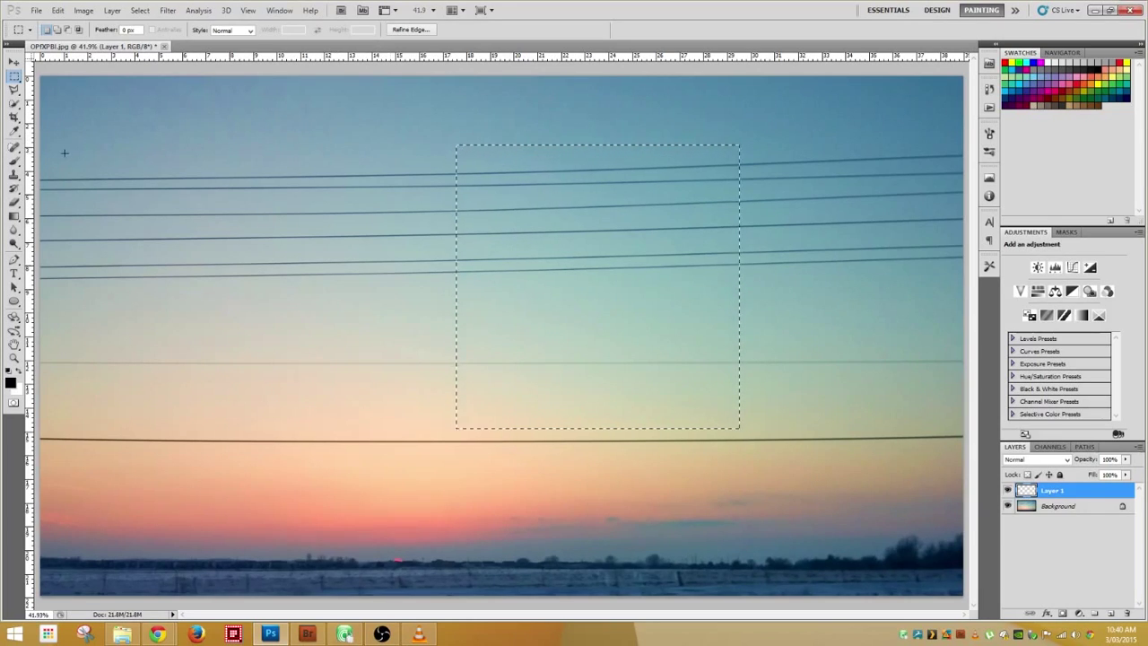
Step: Add a rectangular area to the square selection, subtract three rectangular areas from it, and deselect everything
key("shift")
left_click_drag(176, 147, 571, 293)
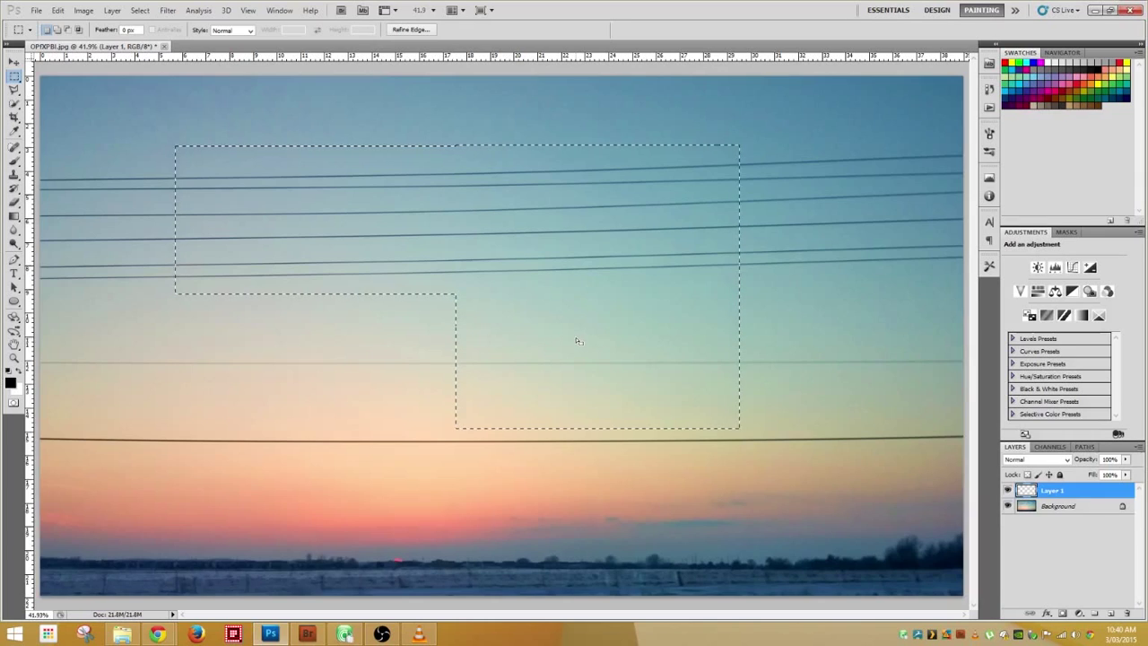
key("alt")
left_click_drag(430, 306, 610, 461)
left_click_drag(780, 308, 505, 260)
left_click_drag(382, 144, 561, 389)
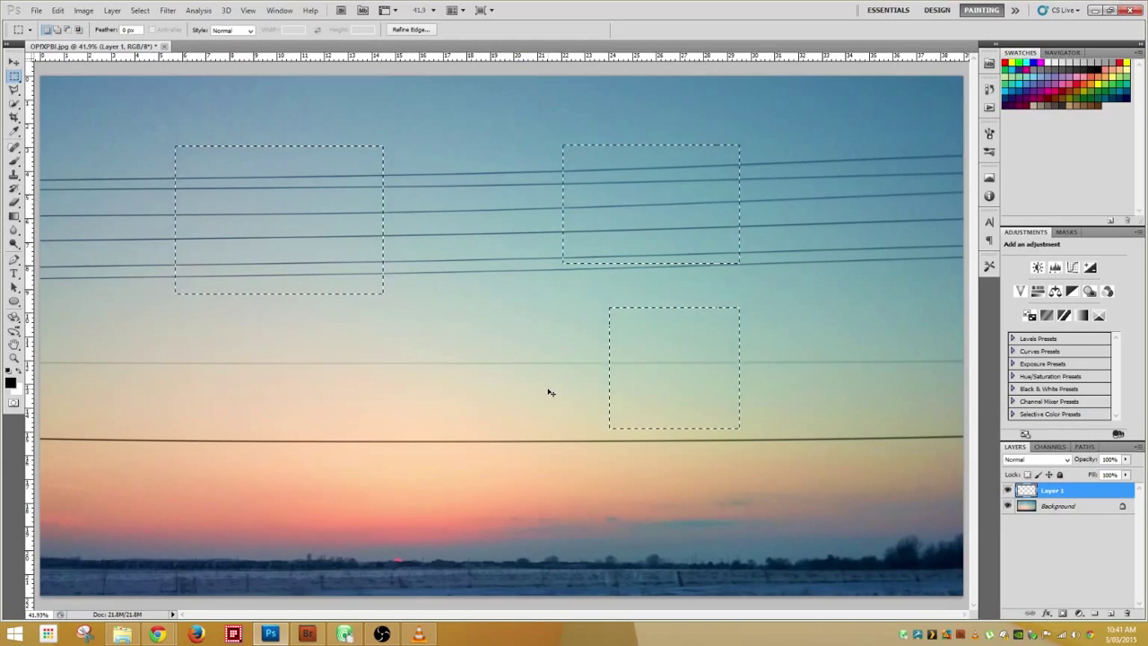
left_click(551, 393)
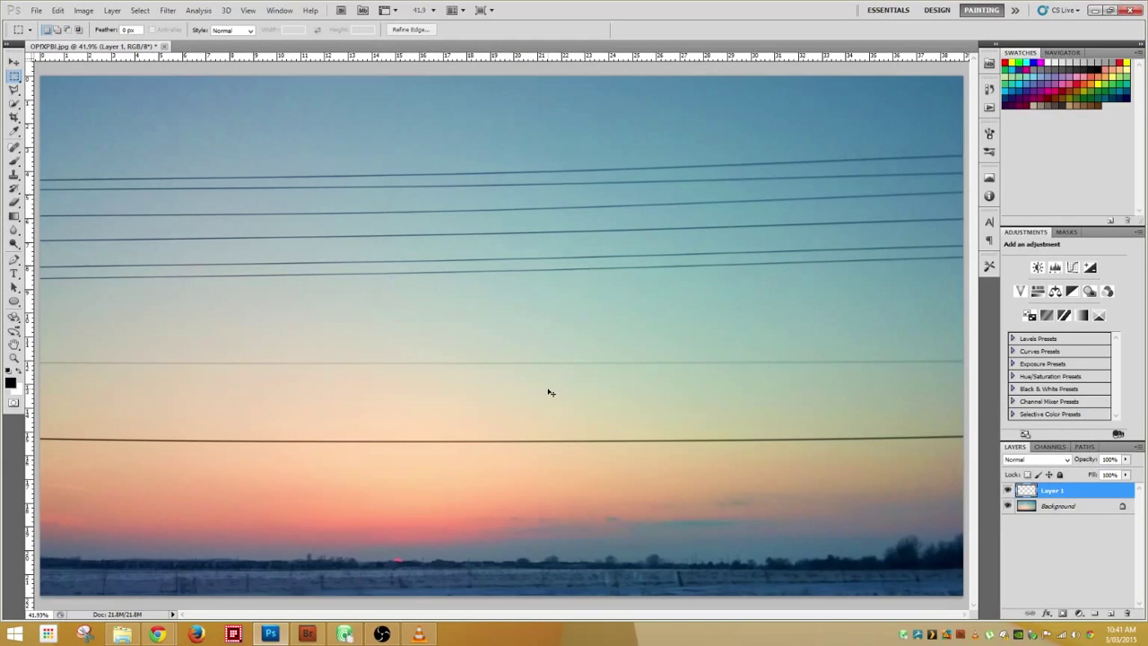
Step: Outline the group of upper power lines across the full image width with the Polygonal Lasso tool, and deselect it
left_click(15, 90)
left_click_drag(15, 91, 49, 90)
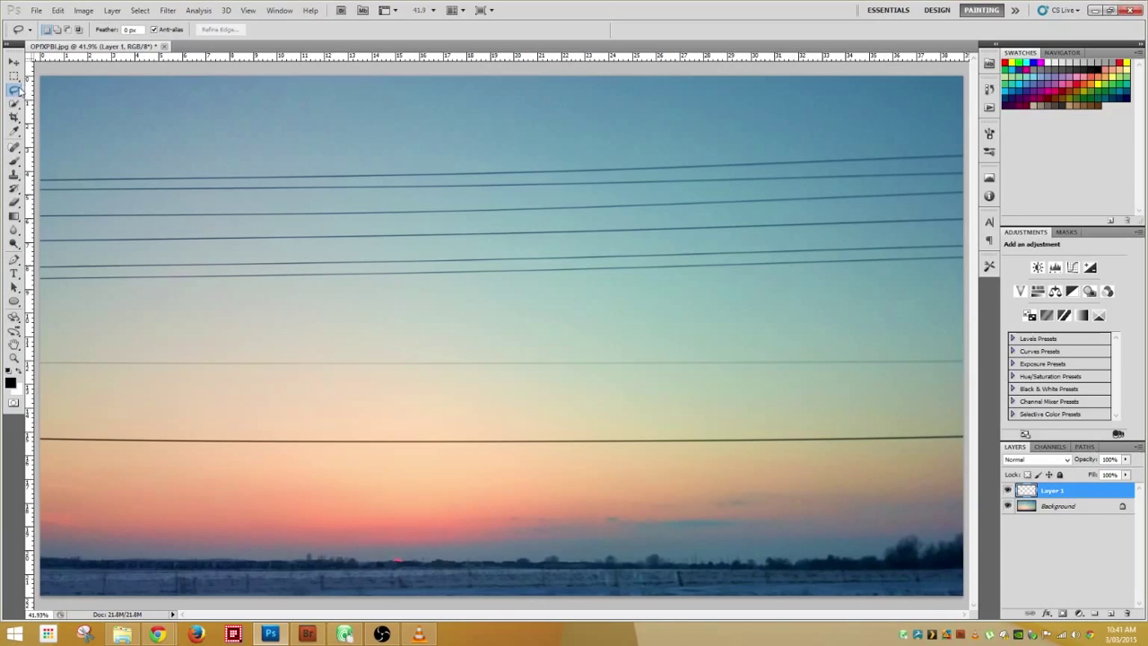
left_click(16, 91)
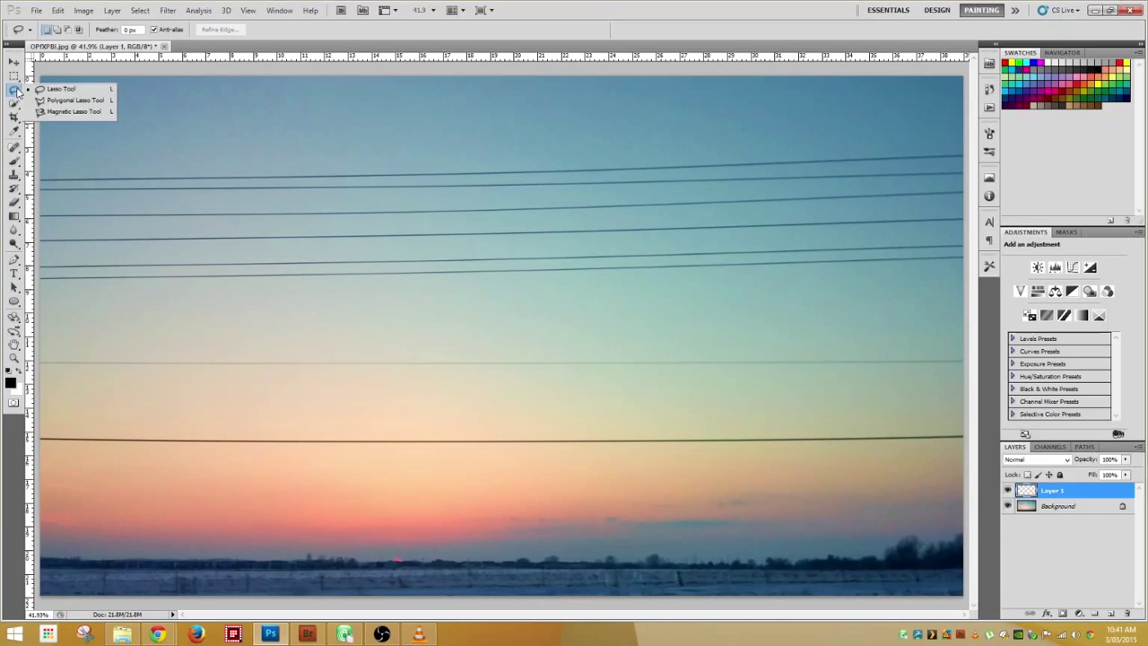
left_click(76, 101)
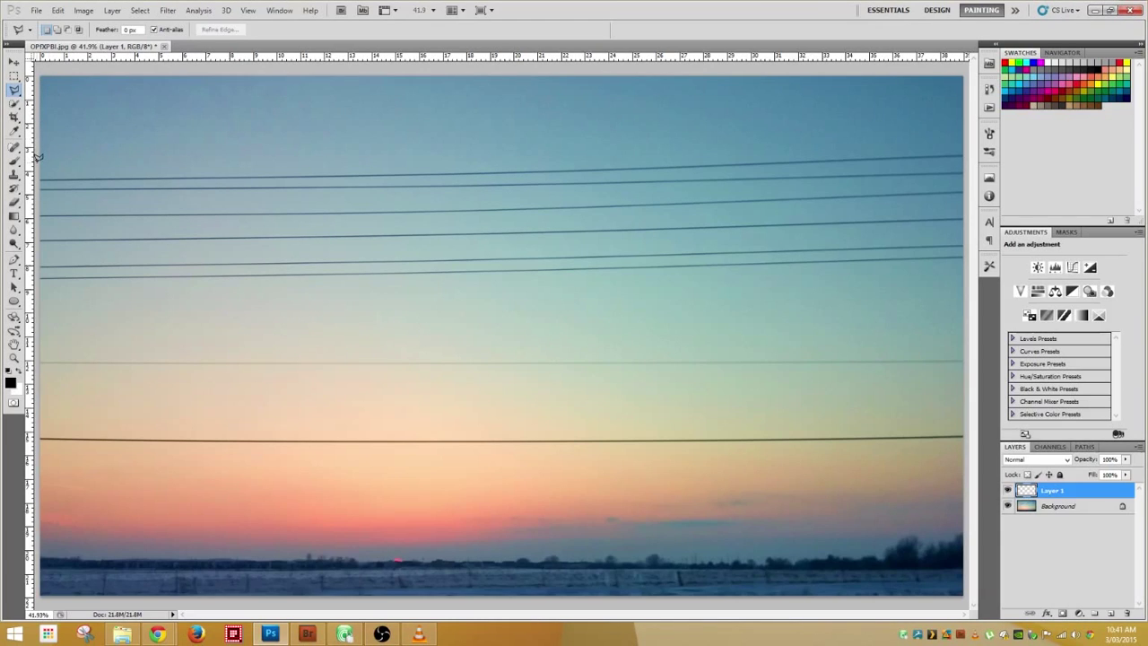
left_click(37, 158)
left_click(251, 147)
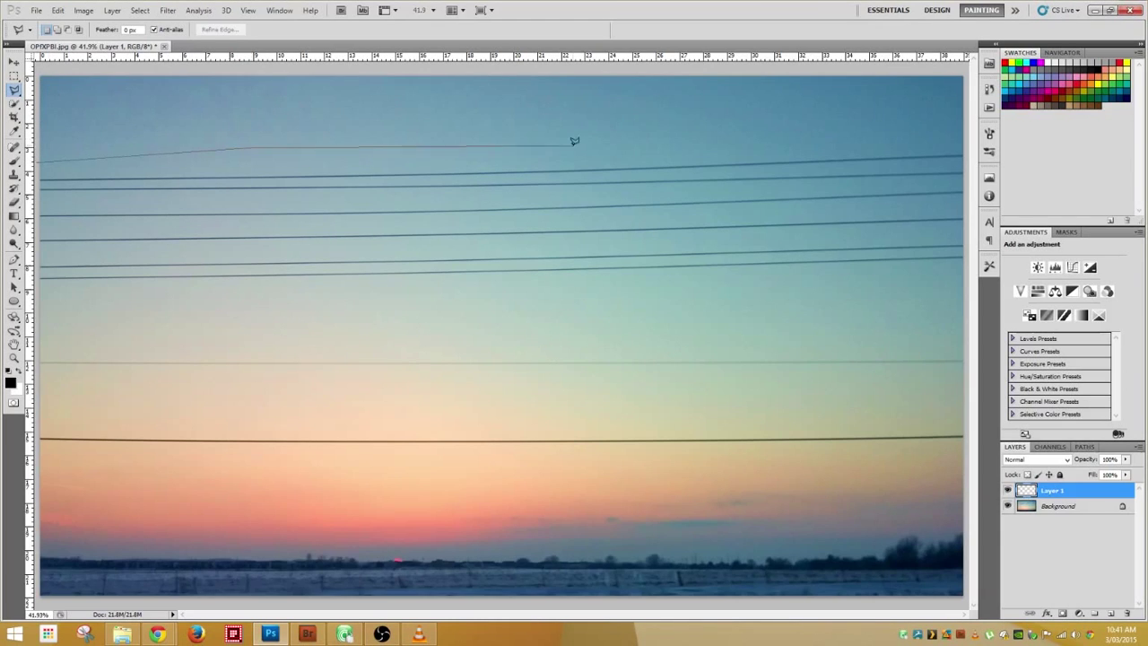
left_click(965, 140)
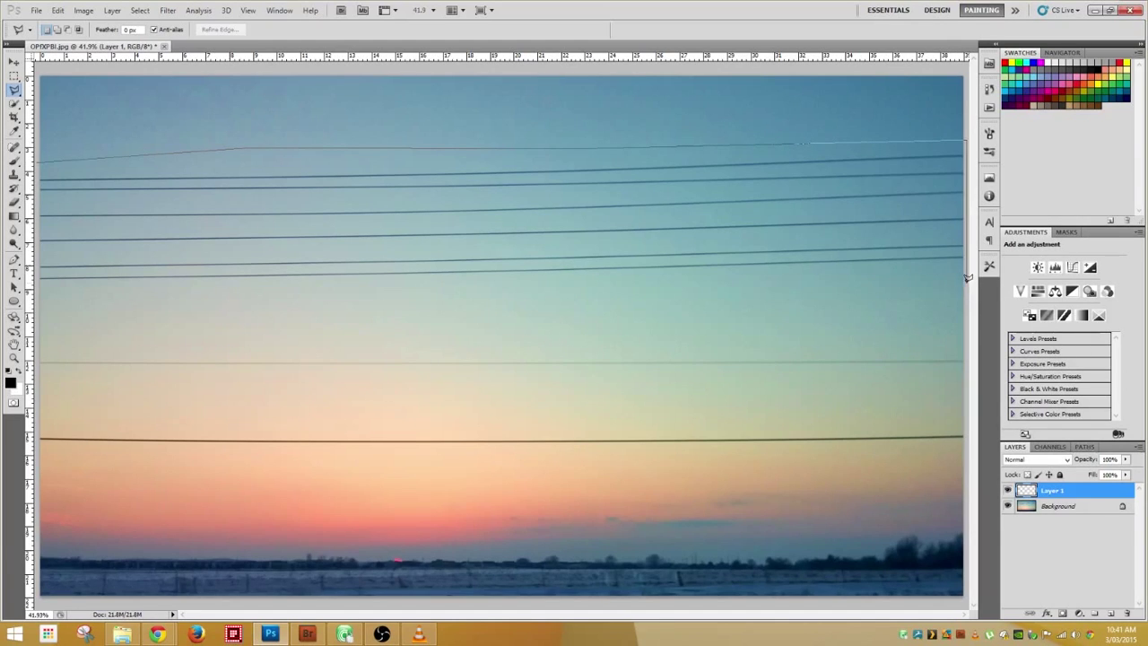
left_click(967, 283)
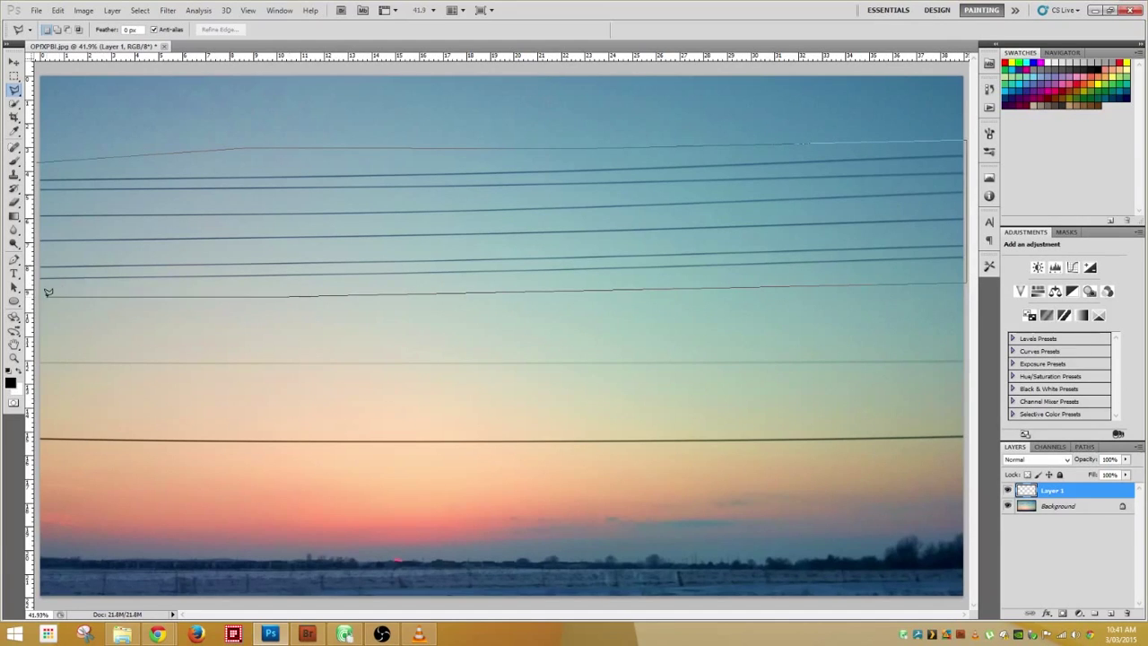
left_click(37, 294)
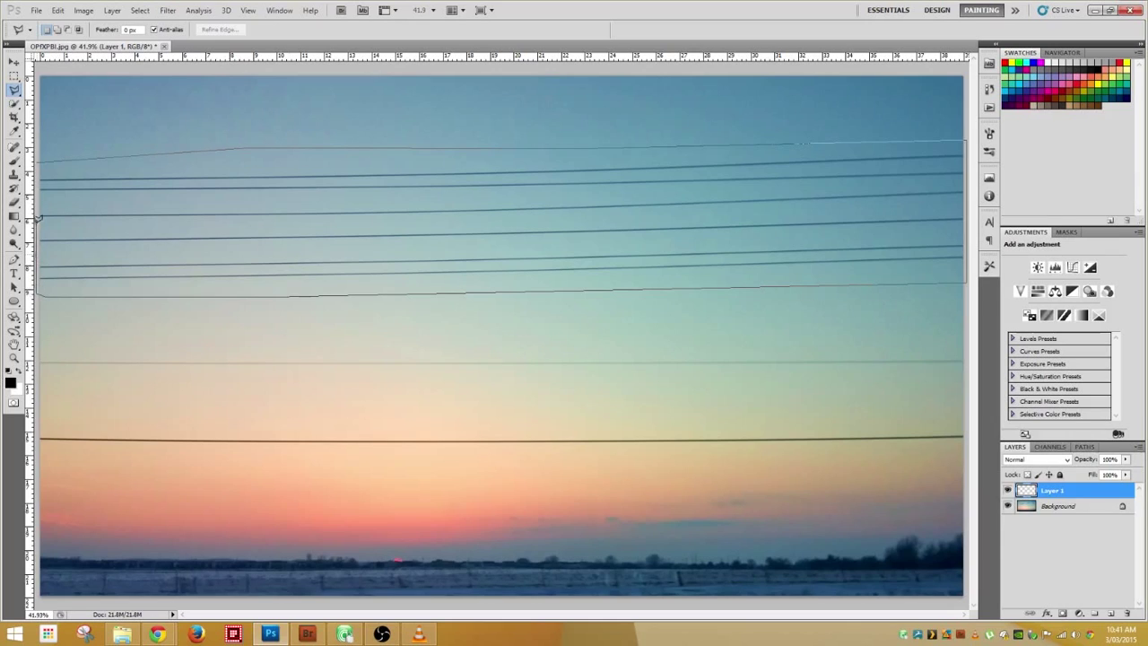
left_click(38, 159)
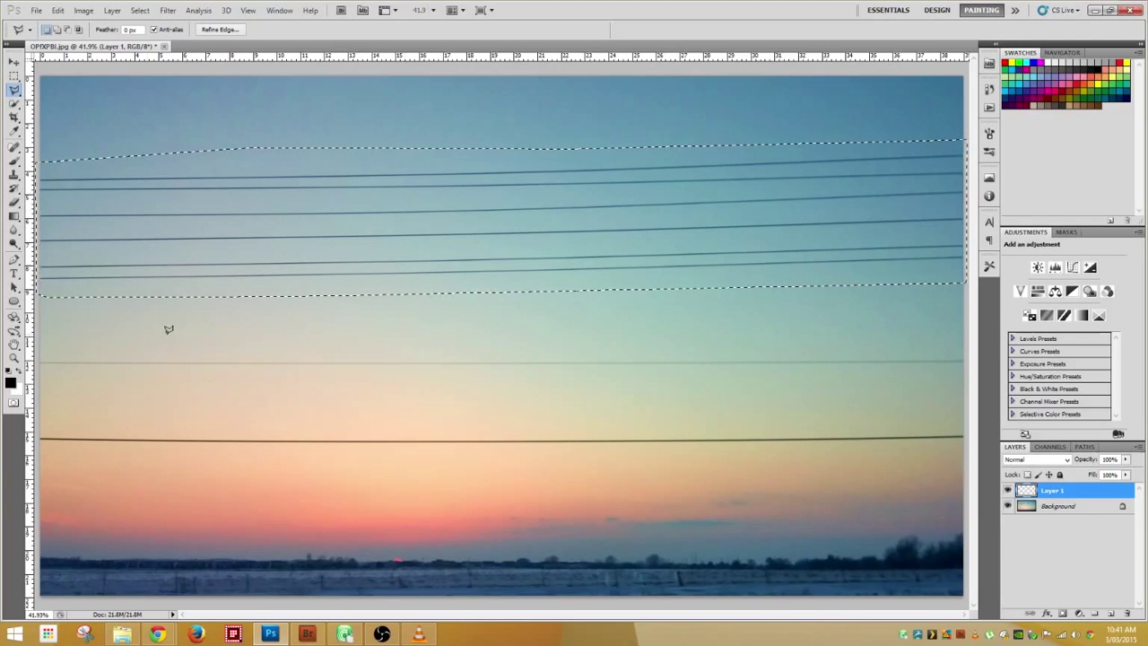
key("ctrl+d")
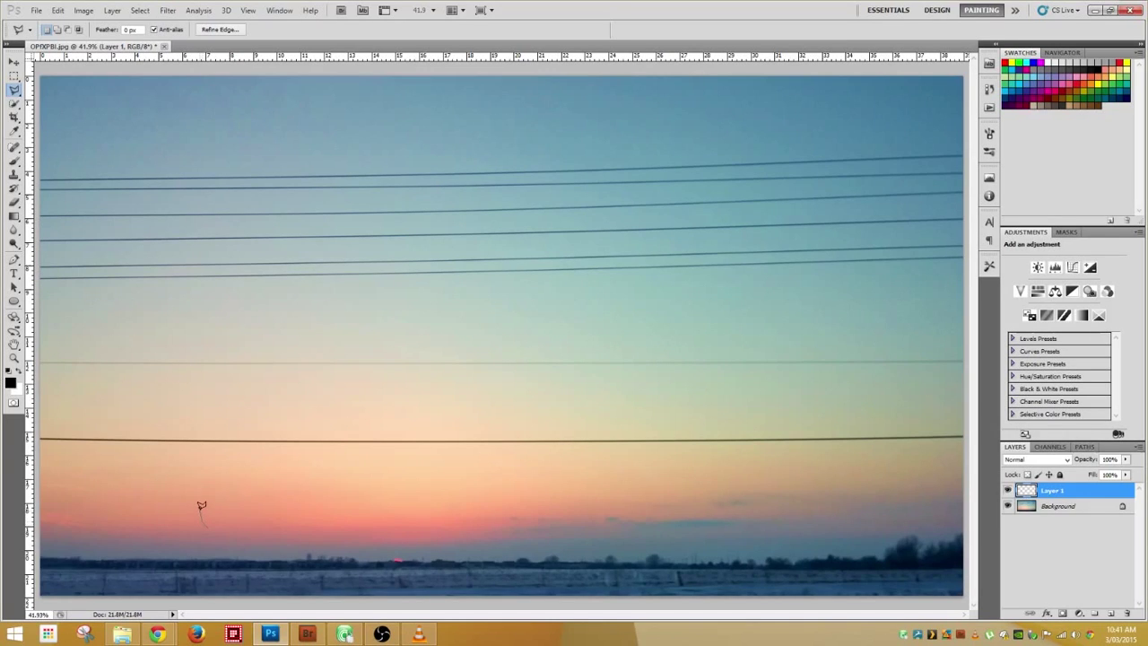
mouse_move(202, 506)
left_mouse_down()
mouse_move(201, 486)
mouse_move(236, 456)
mouse_move(284, 472)
mouse_move(261, 532)
mouse_move(207, 527)
mouse_move(205, 517)
left_mouse_up()
mouse_move(314, 233)
left_mouse_down()
mouse_move(47, 133)
mouse_move(98, 134)
left_mouse_up()
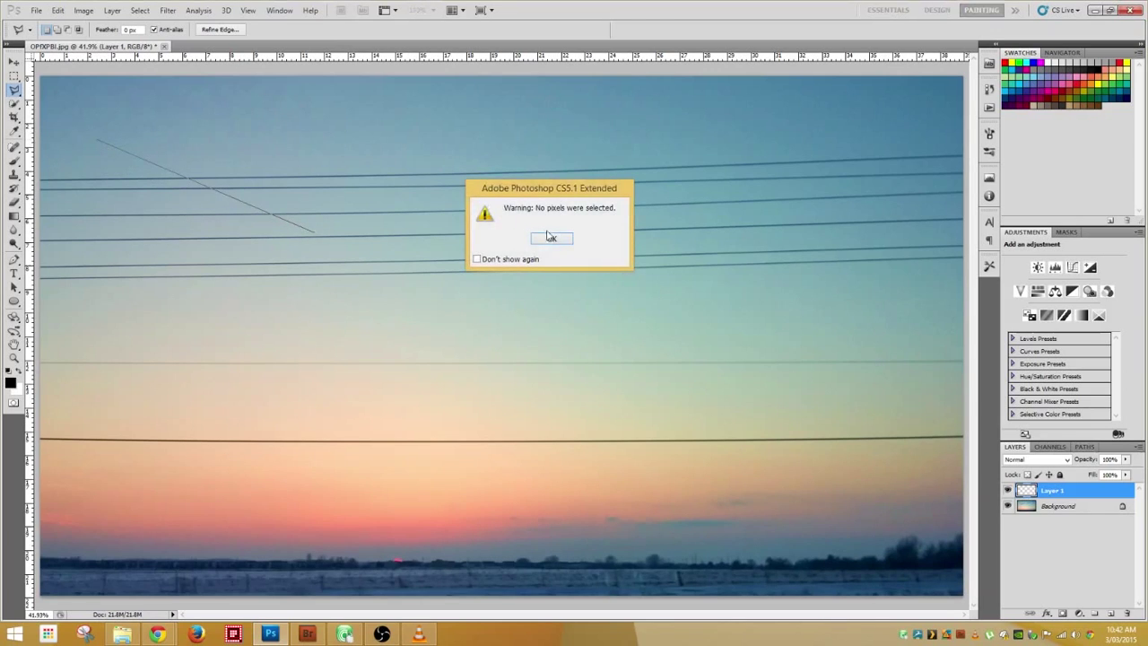
left_click(543, 239)
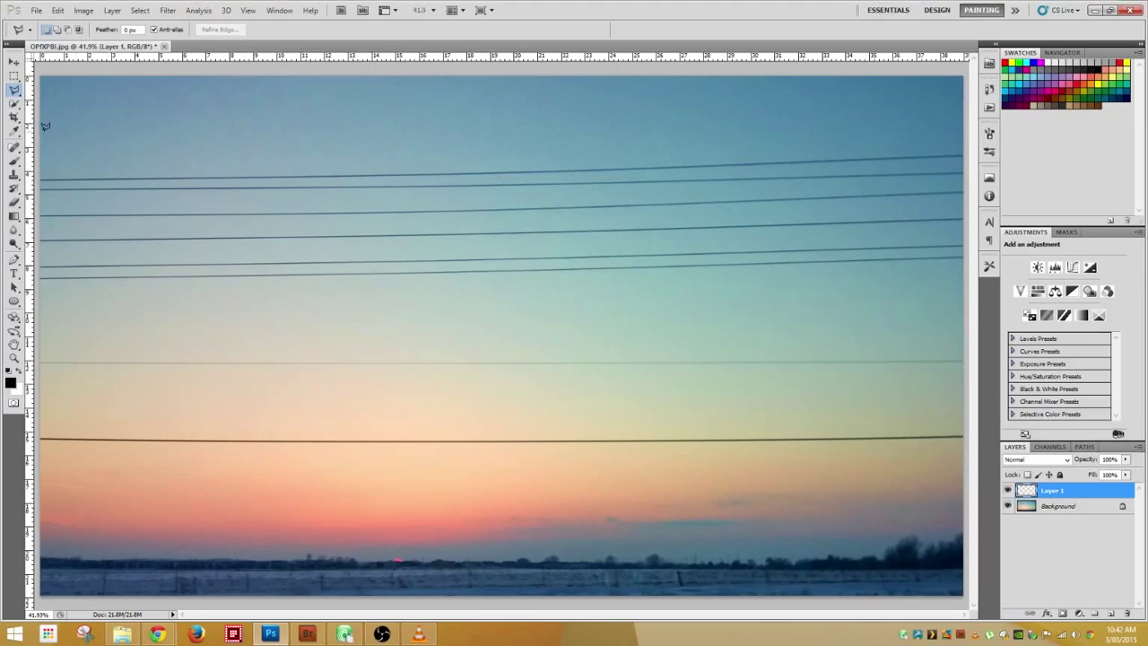
Step: Try the Magic Wand tool on the empty Layer 1, and switch to the Background layer with nothing selected
left_click(13, 105)
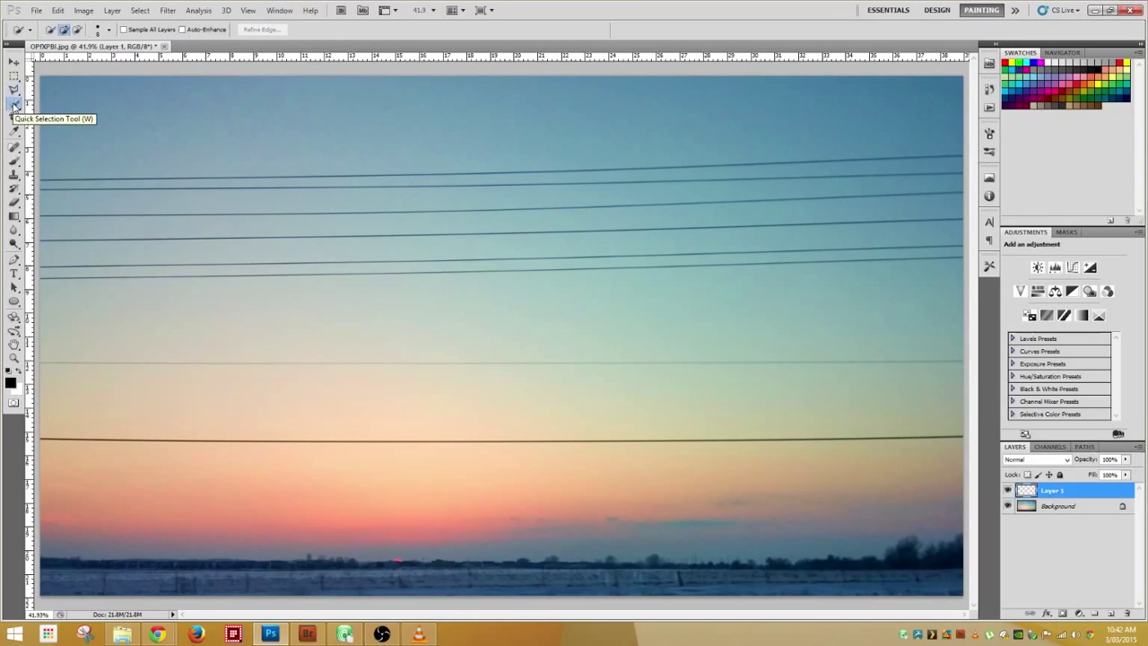
right_click(14, 105)
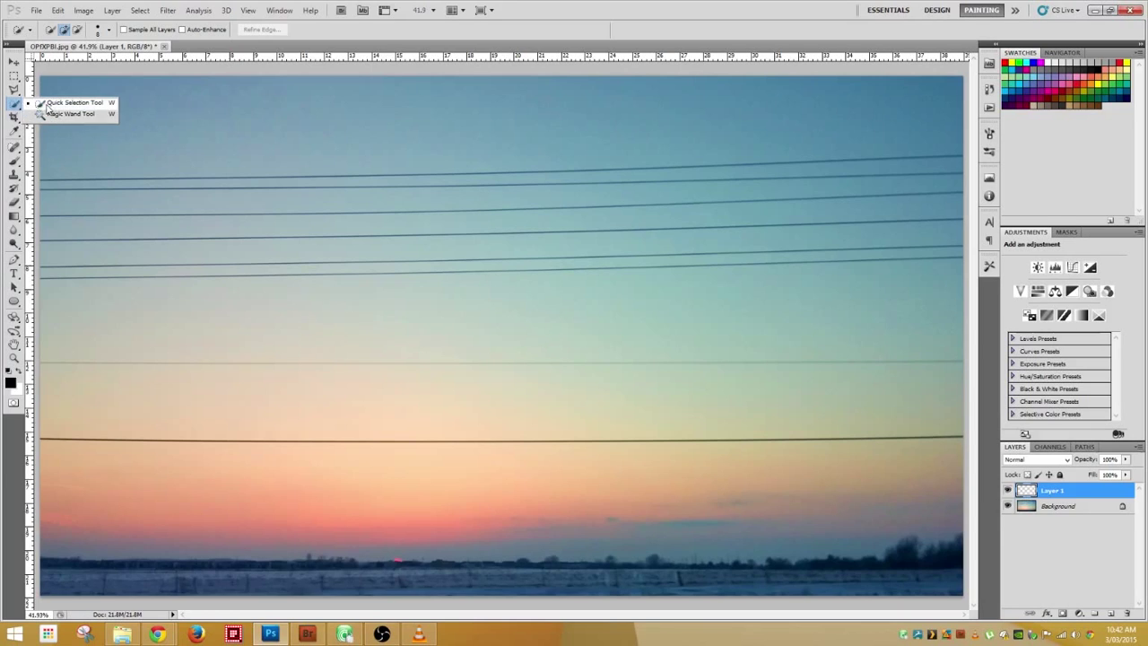
left_click(55, 116)
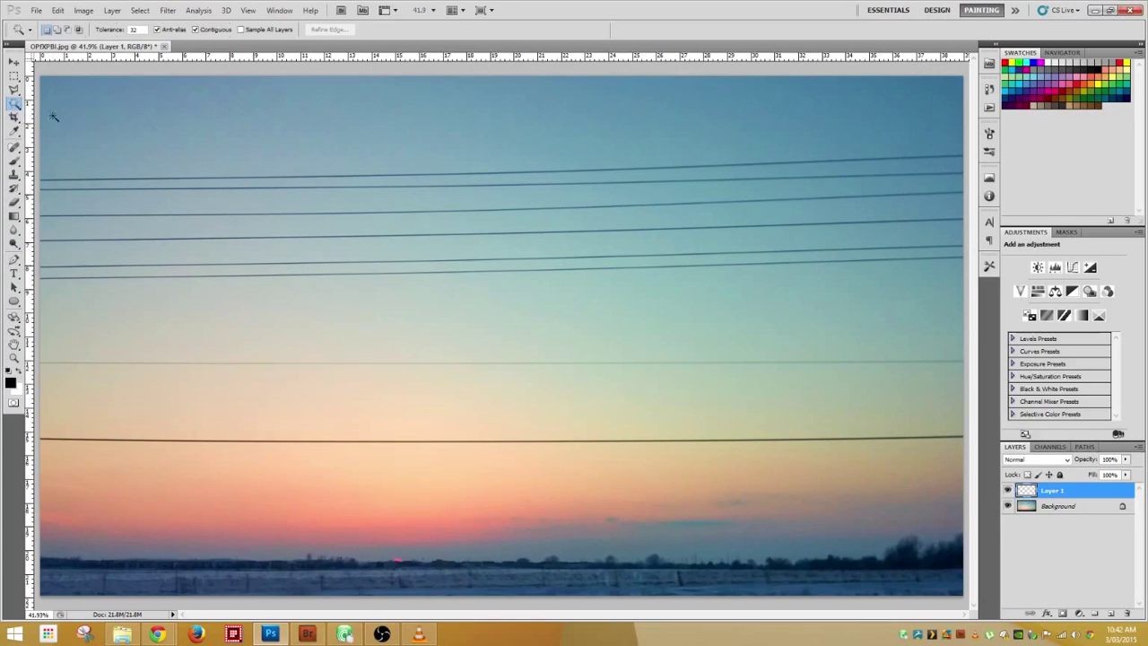
left_click(148, 115)
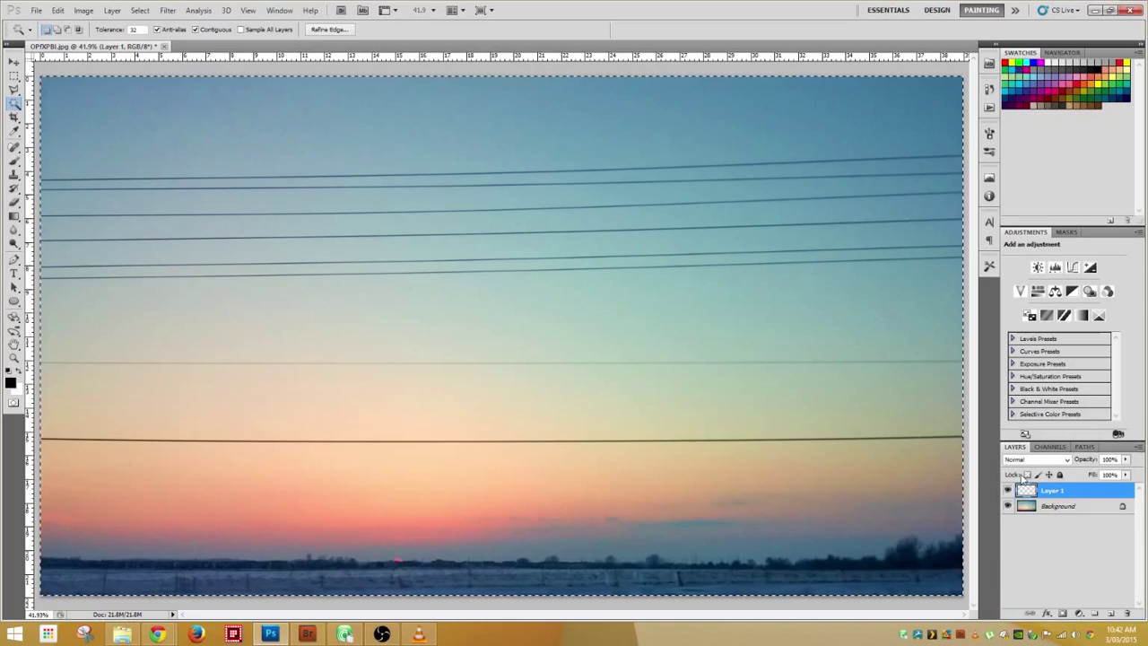
left_click(1049, 506)
key("ctrl+d")
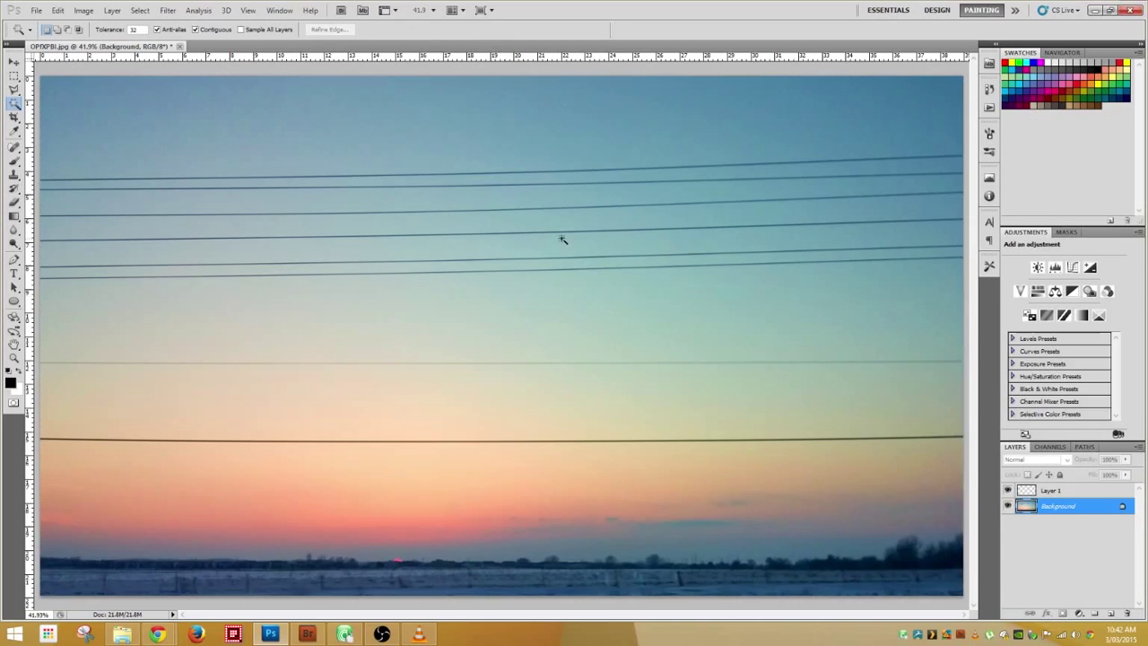
Step: Select the upper sky with the Magic Wand and add the sky areas around and between the power lines to the selection
left_click(344, 108)
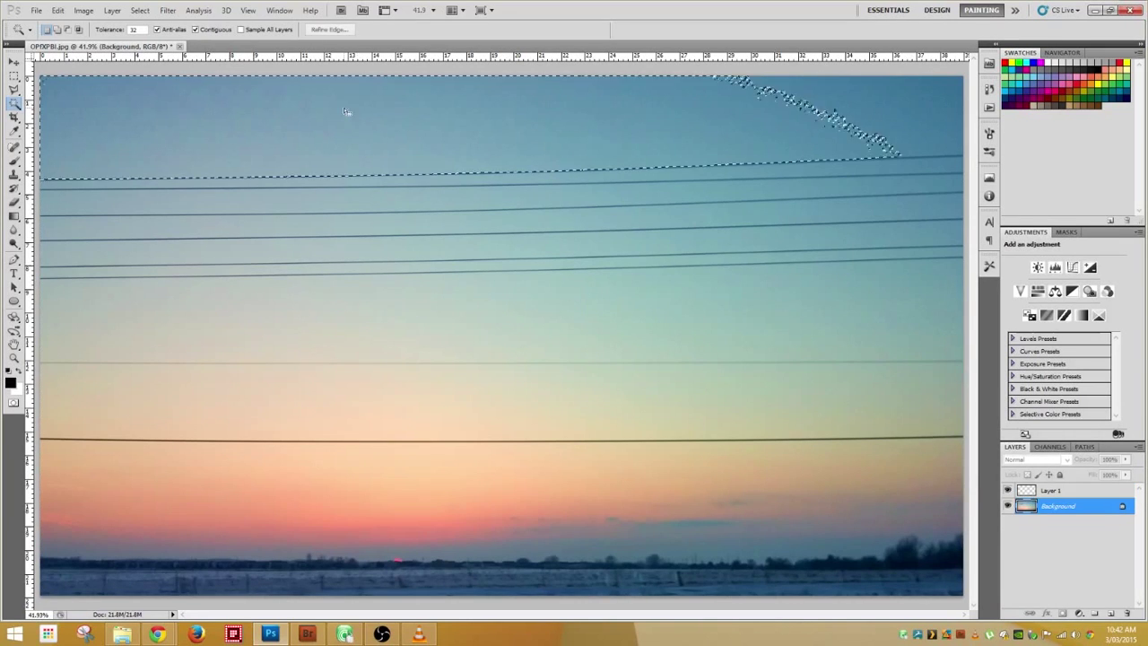
left_click(858, 110, "shift")
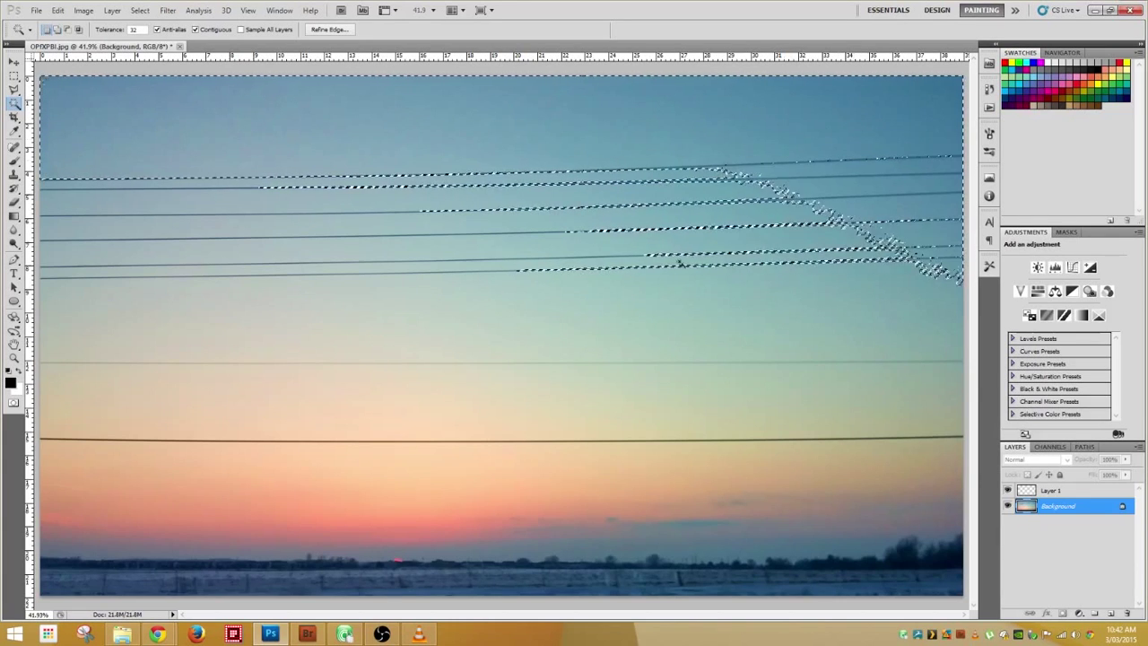
left_click(419, 252, "shift")
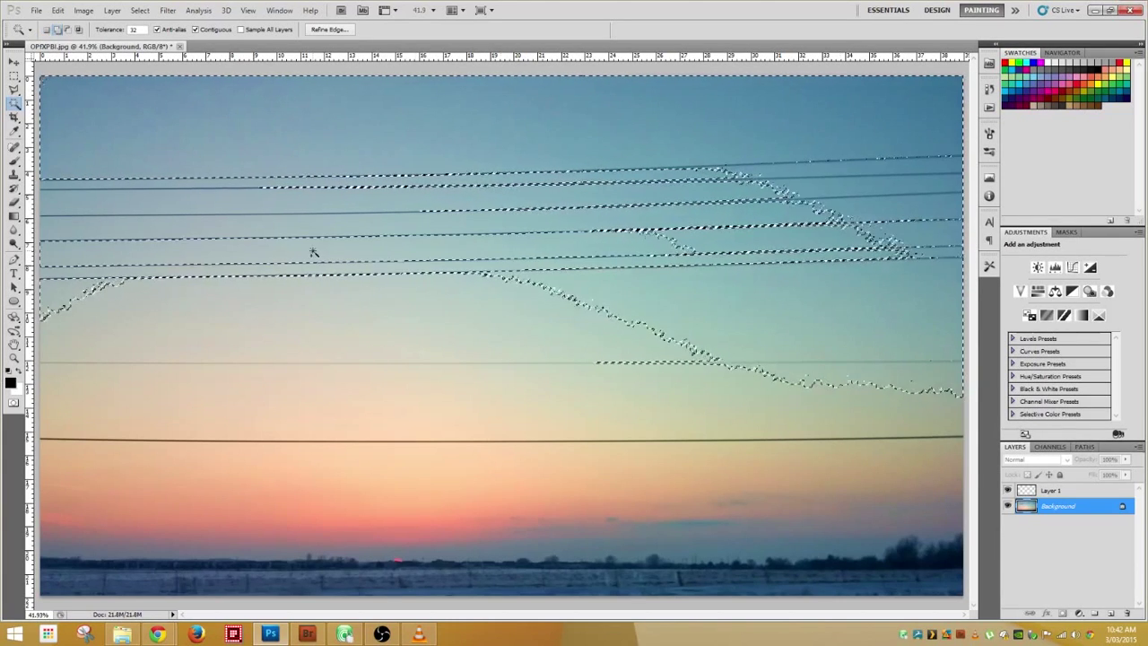
left_click(222, 234, "shift")
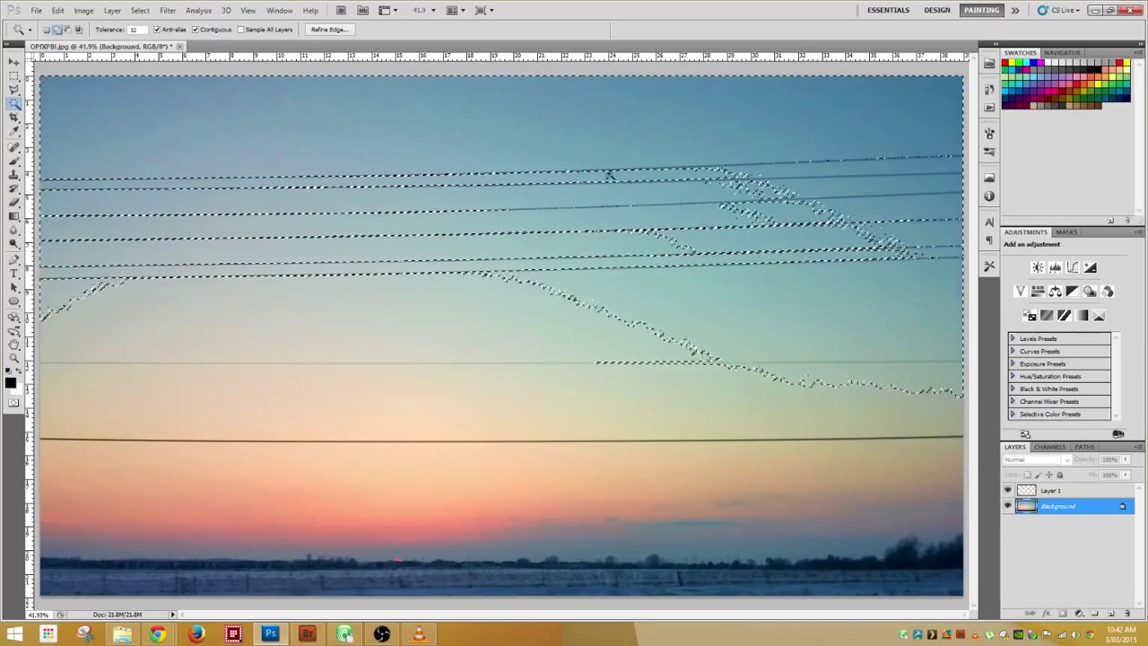
Step: Try fresh Magic Wand selections of the sky below and between the upper power lines, extend them, and deselect everything
left_click(395, 323)
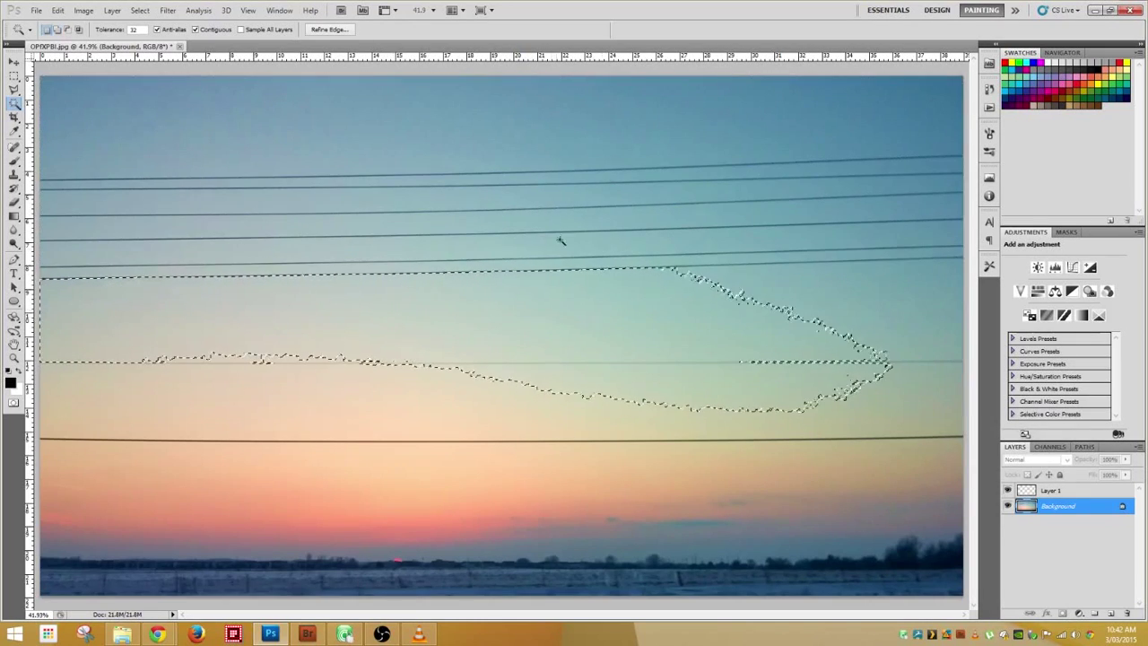
left_click(584, 173)
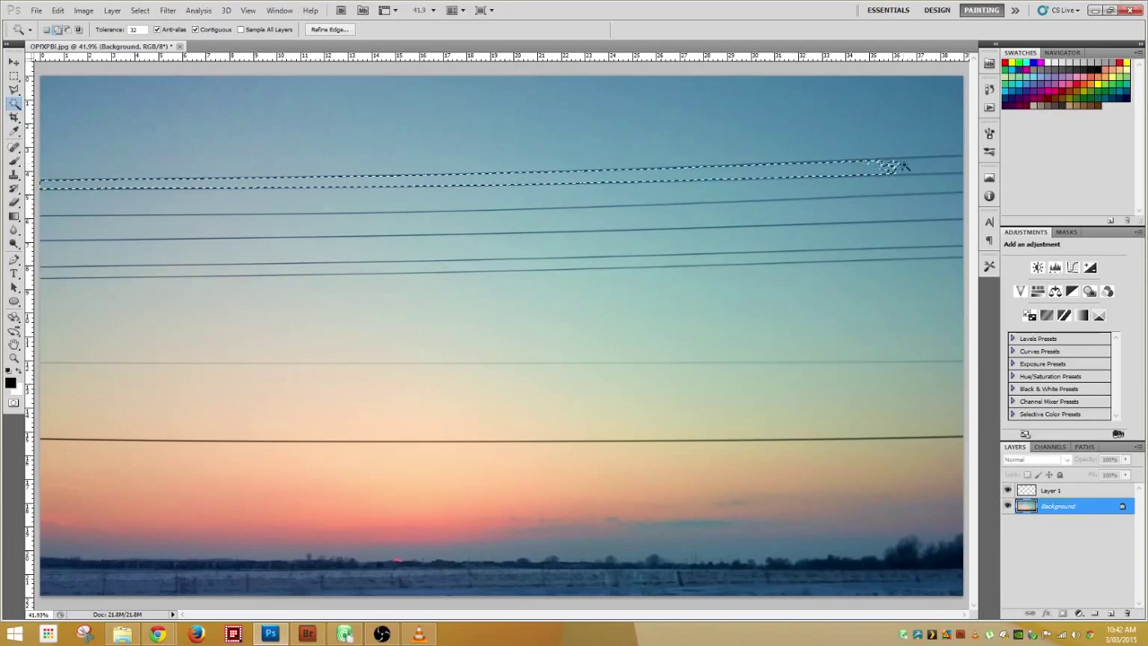
left_click(667, 208, "shift")
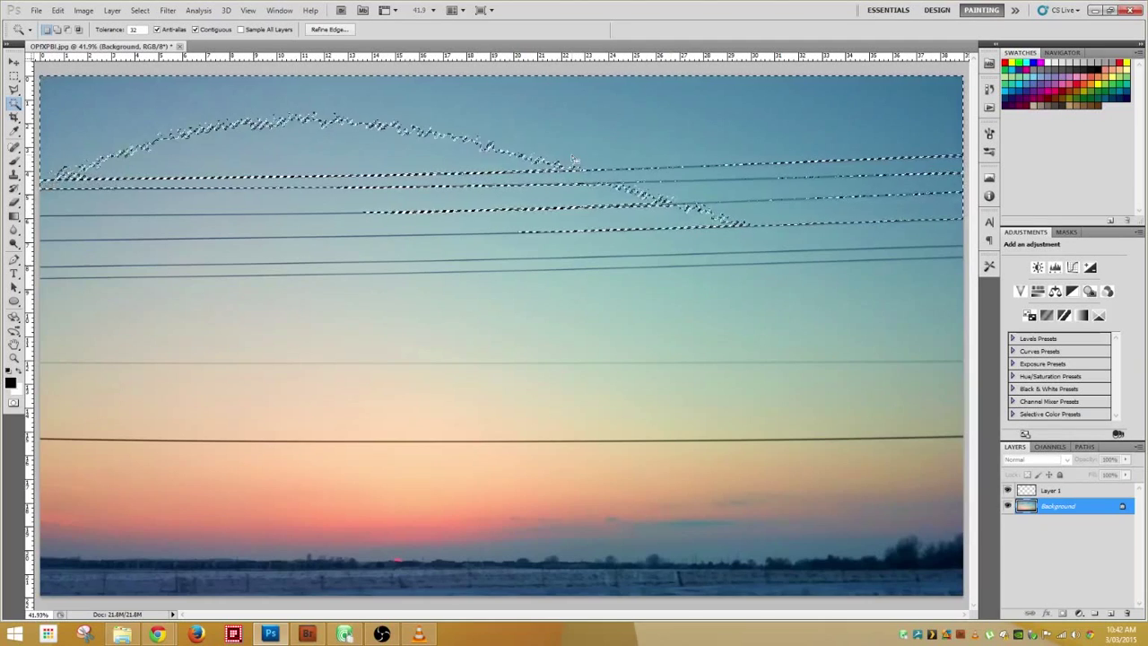
key("ctrl+d")
left_click(547, 184)
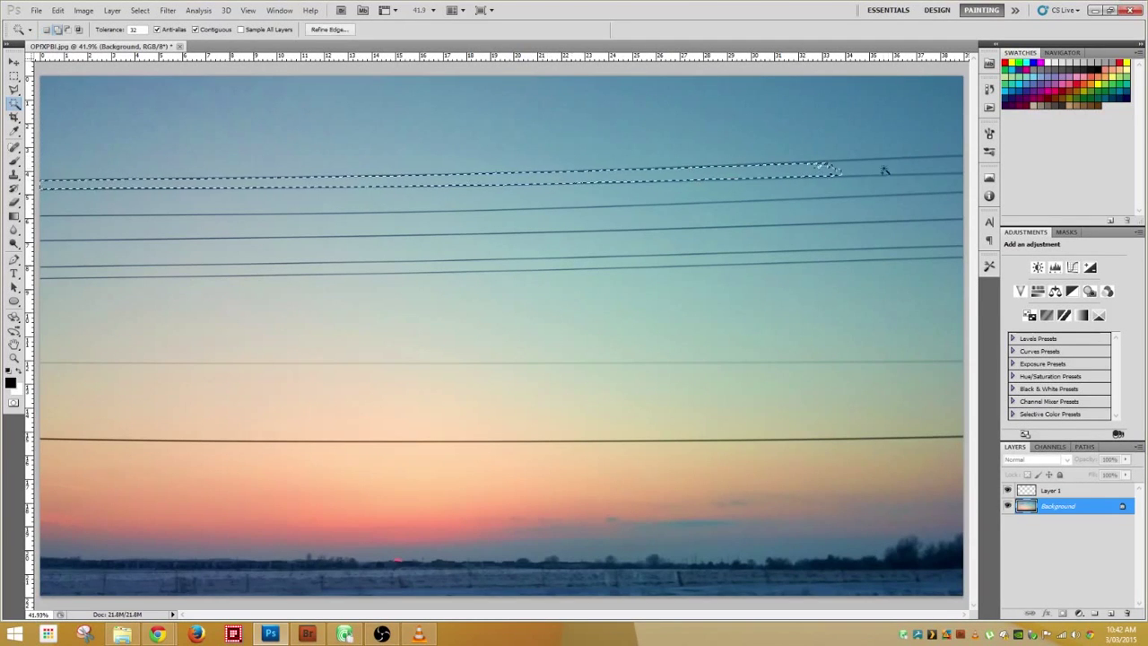
left_click(948, 154, "shift")
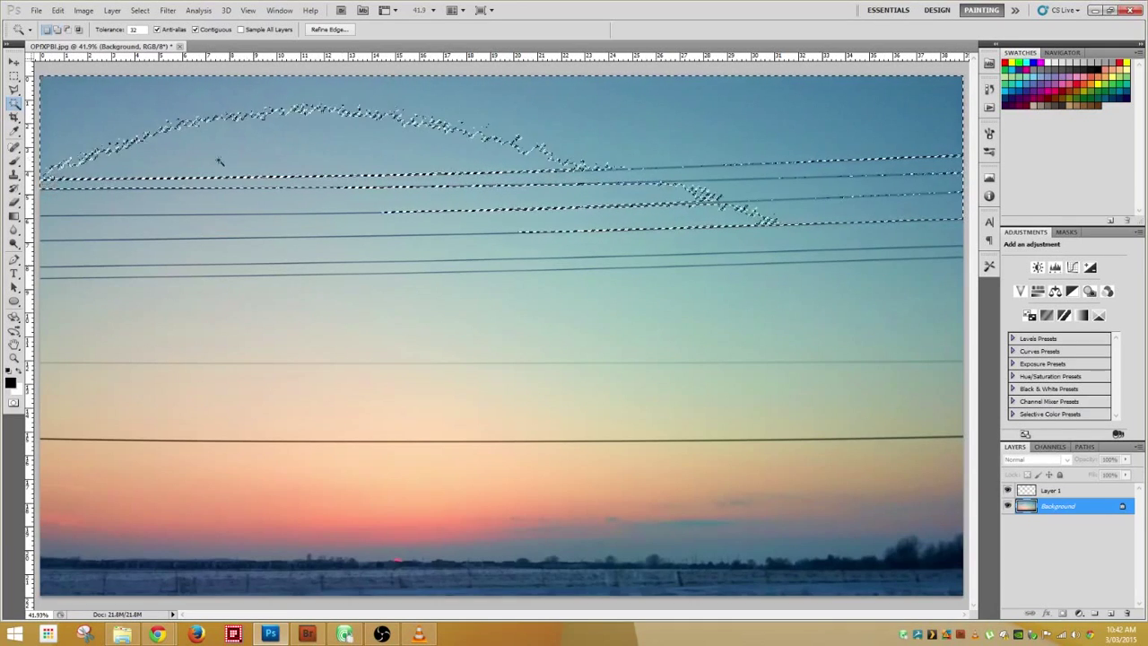
key("ctrl+d")
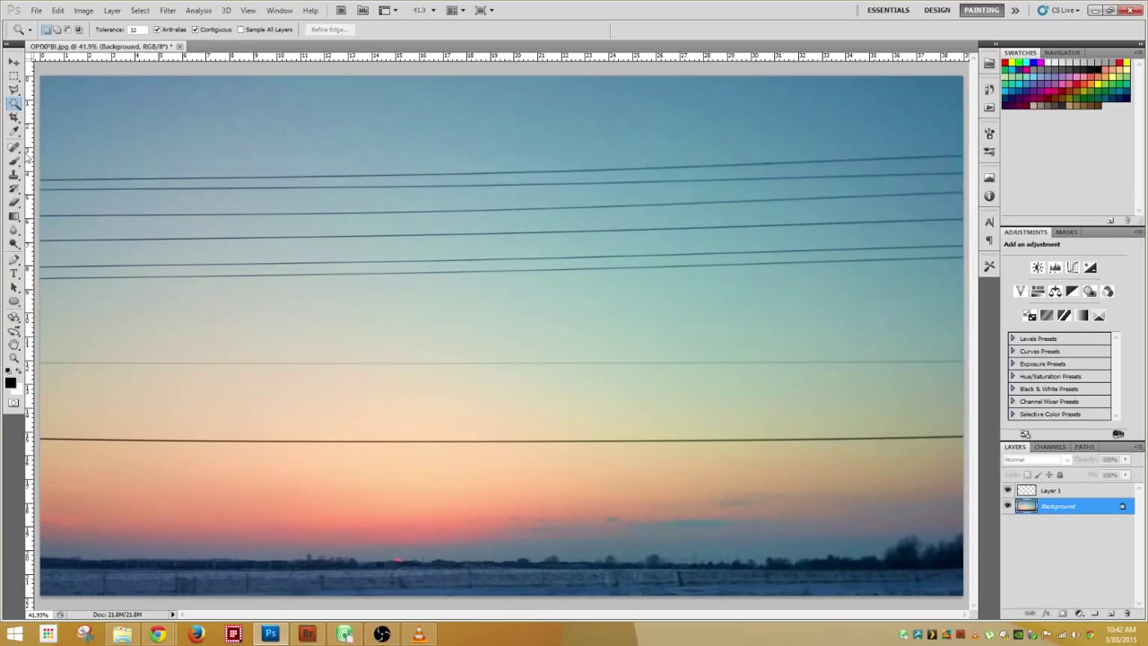
Step: Brush a Quick Selection over the upper sky and extend it into the strips between the top power lines
left_click(20, 107)
left_click(54, 101)
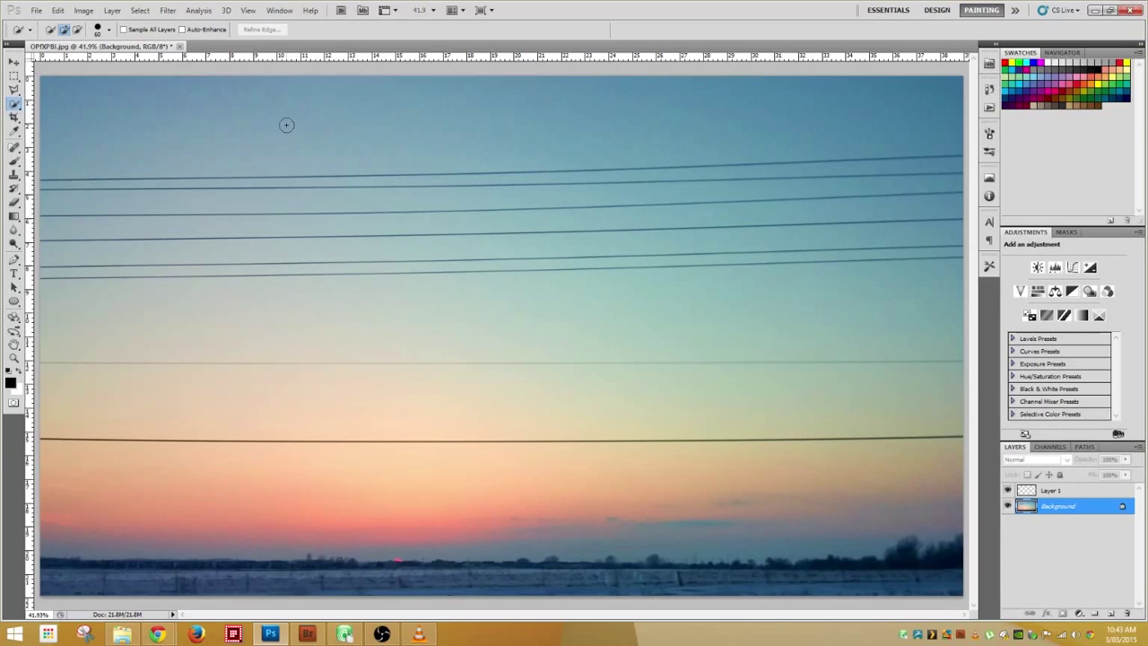
left_click_drag(237, 122, 538, 121)
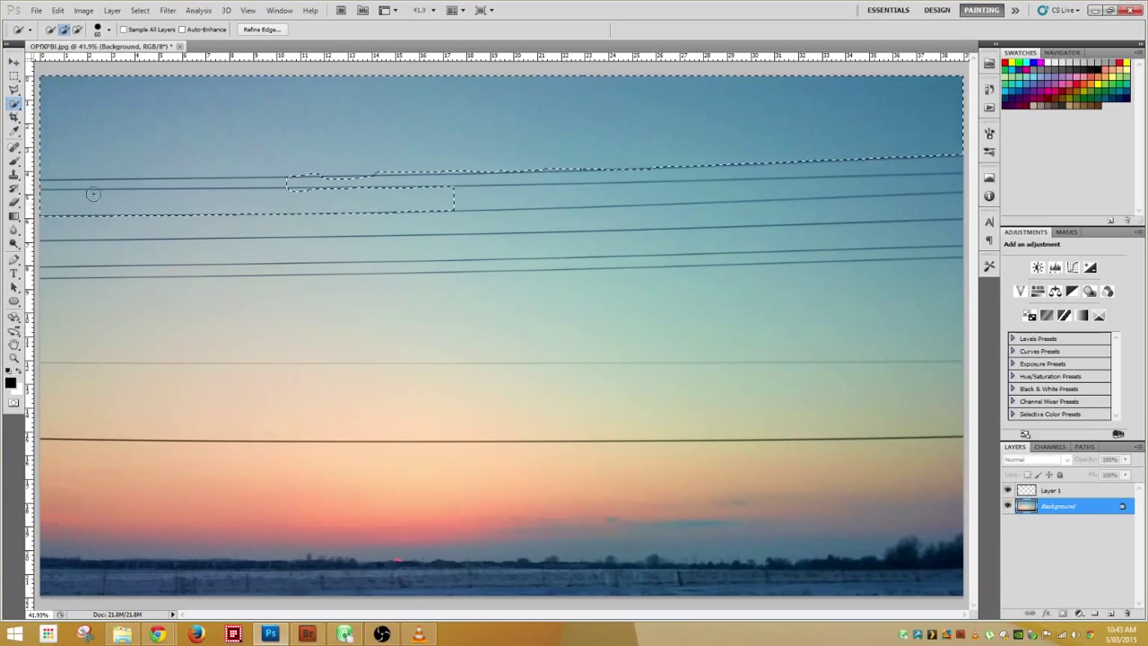
left_click_drag(446, 174, 561, 197)
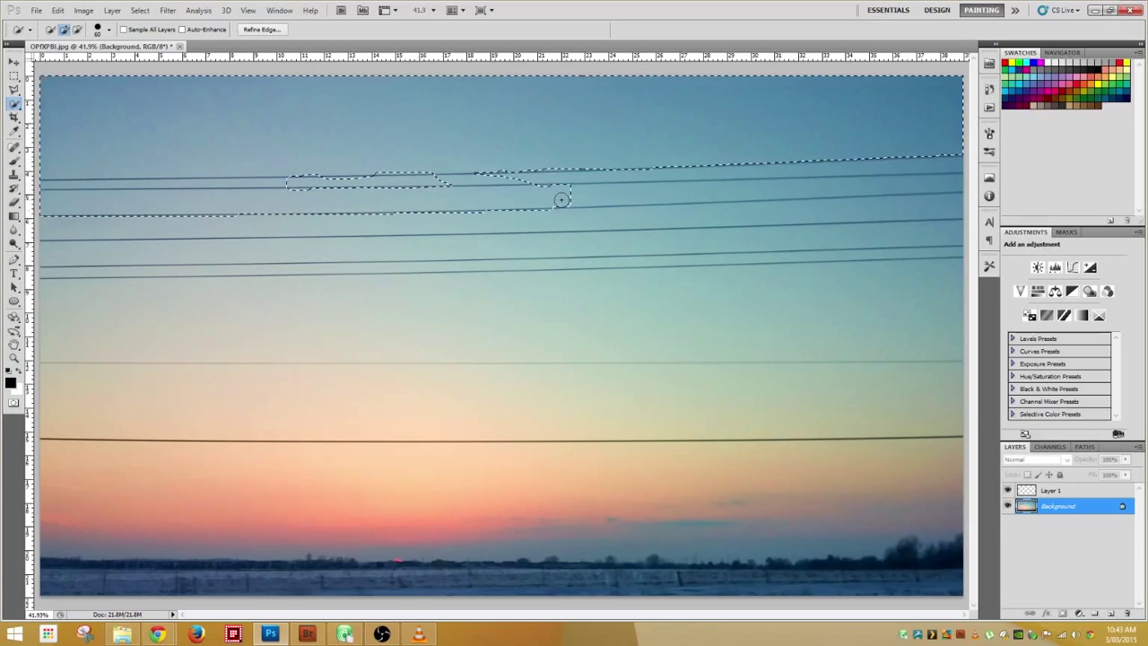
Step: Add the sunset and ground area and a patch of sky above the lowest power line to the Quick Selection, and deselect everything
left_click_drag(617, 502, 392, 515)
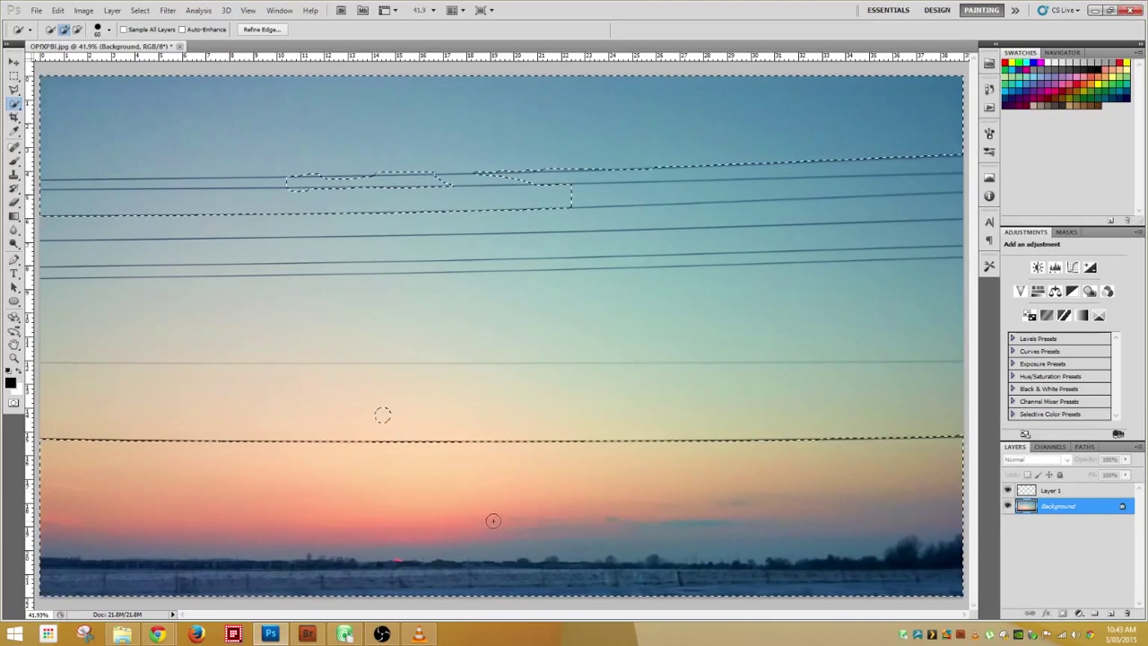
left_click_drag(413, 413, 529, 415)
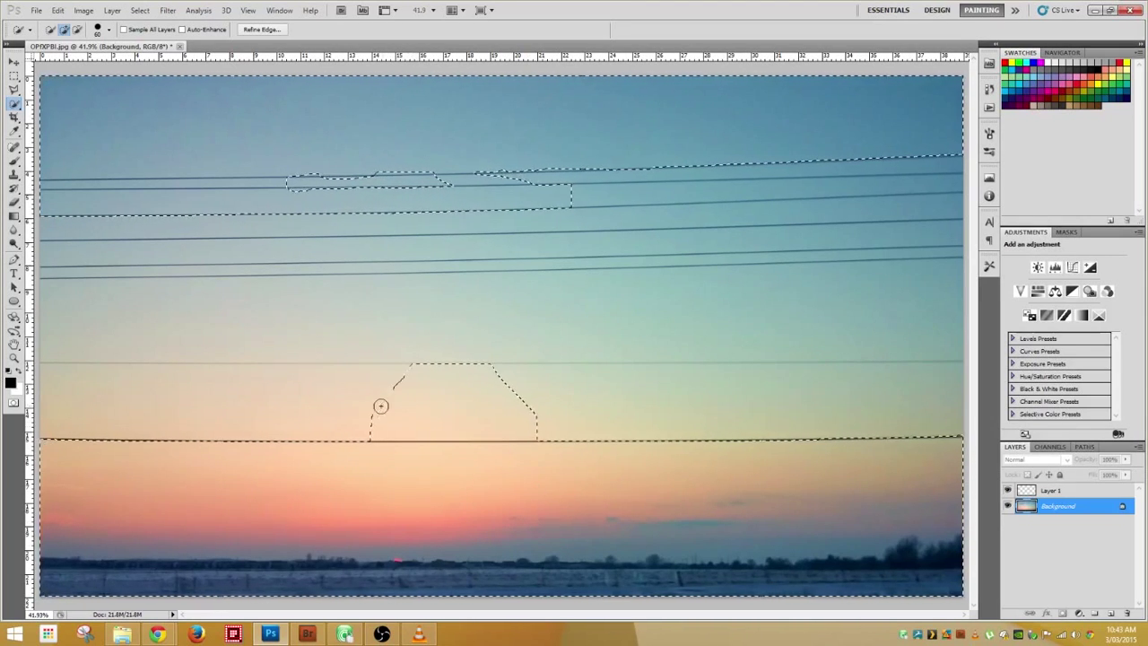
mouse_move(379, 405)
left_mouse_down()
mouse_move(366, 403)
mouse_move(371, 412)
left_mouse_up()
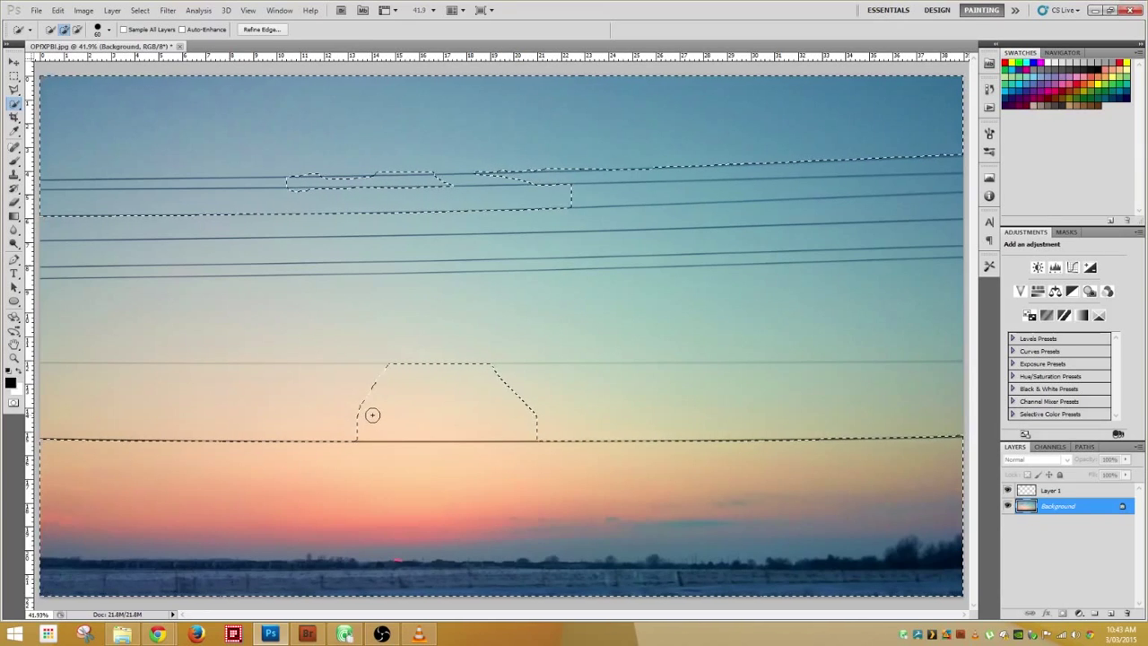
key("ctrl+d")
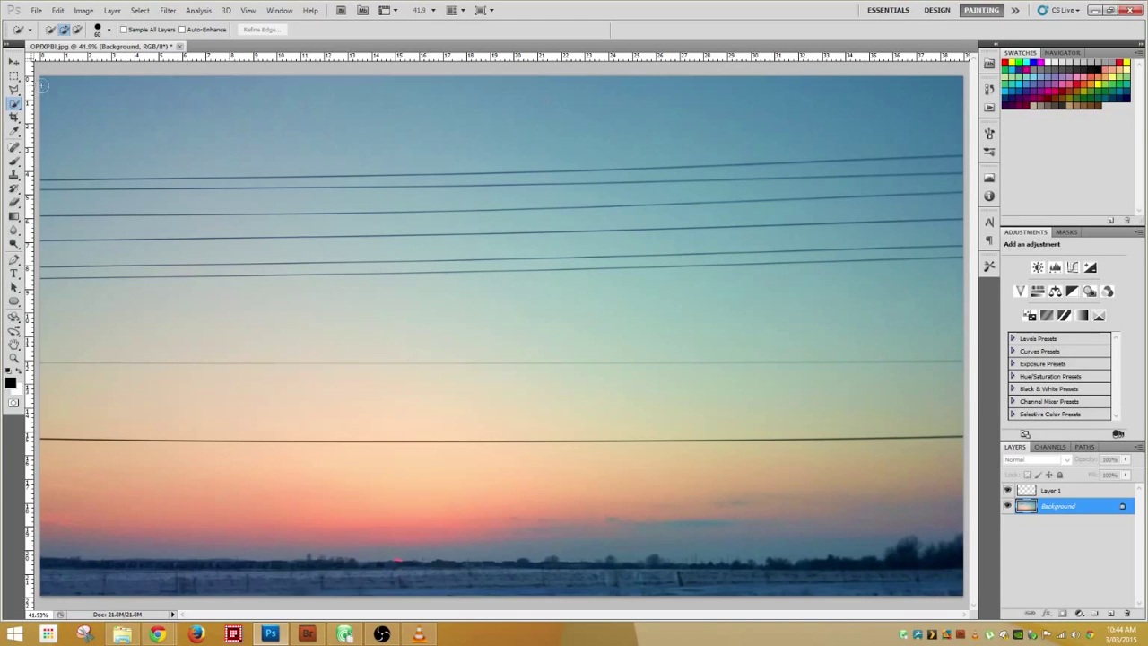
Step: Outline the upper sky with a jagged Polygonal Lasso selection and add a Curves adjustment layer masked to it
left_click(16, 90)
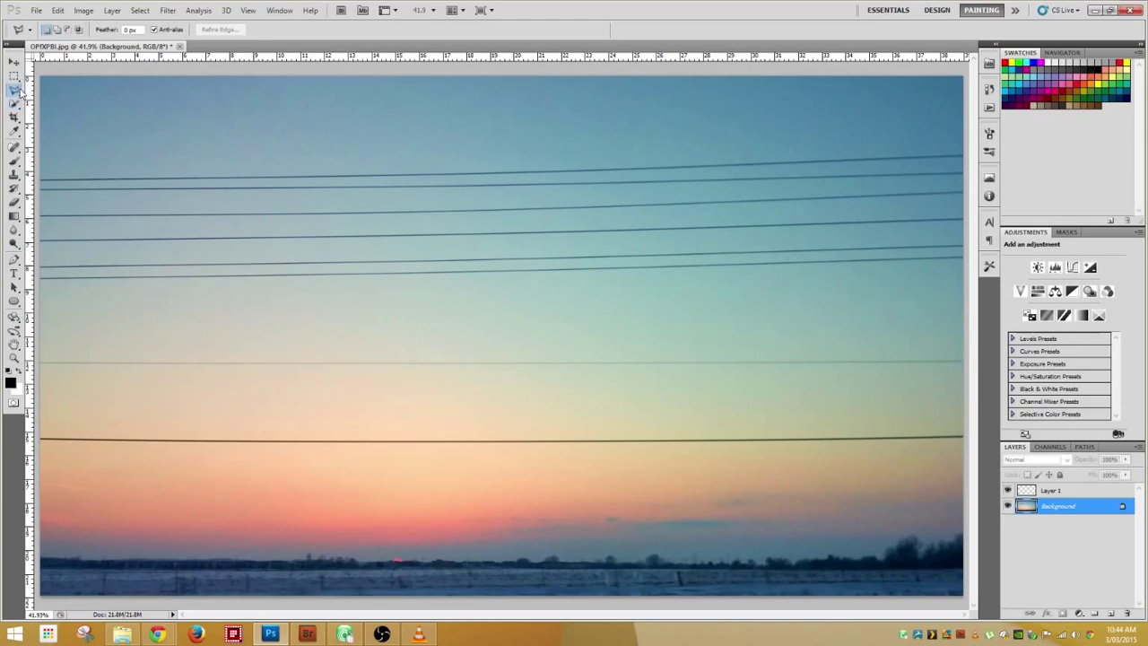
mouse_move(125, 135)
left_mouse_down()
mouse_move(117, 324)
mouse_move(608, 302)
mouse_move(393, 315)
mouse_move(385, 291)
mouse_move(318, 284)
mouse_move(319, 250)
mouse_move(358, 264)
mouse_move(379, 217)
mouse_move(421, 269)
mouse_move(446, 265)
mouse_move(499, 199)
mouse_move(521, 274)
mouse_move(581, 330)
mouse_move(636, 277)
mouse_move(637, 230)
mouse_move(770, 269)
mouse_move(799, 307)
mouse_move(826, 314)
mouse_move(836, 176)
mouse_move(809, 99)
left_mouse_up()
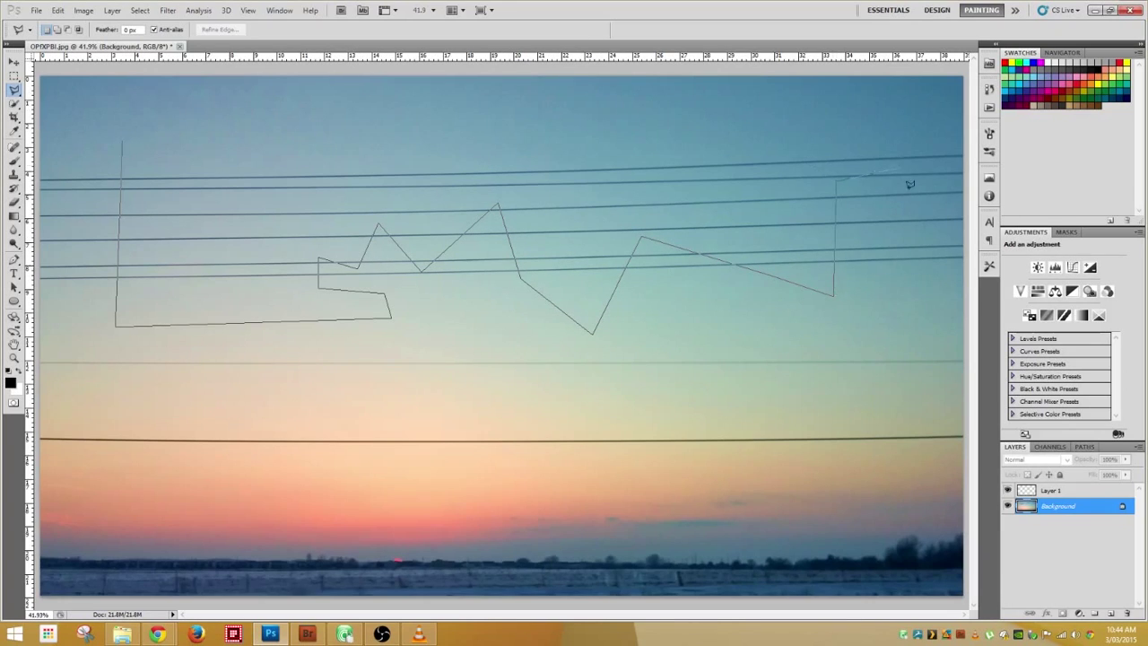
mouse_move(910, 184)
left_mouse_down()
mouse_move(965, 249)
mouse_move(970, 64)
mouse_move(92, 85)
mouse_move(43, 64)
mouse_move(36, 291)
mouse_move(70, 336)
mouse_move(73, 276)
mouse_move(99, 313)
mouse_move(115, 277)
mouse_move(123, 142)
left_mouse_up()
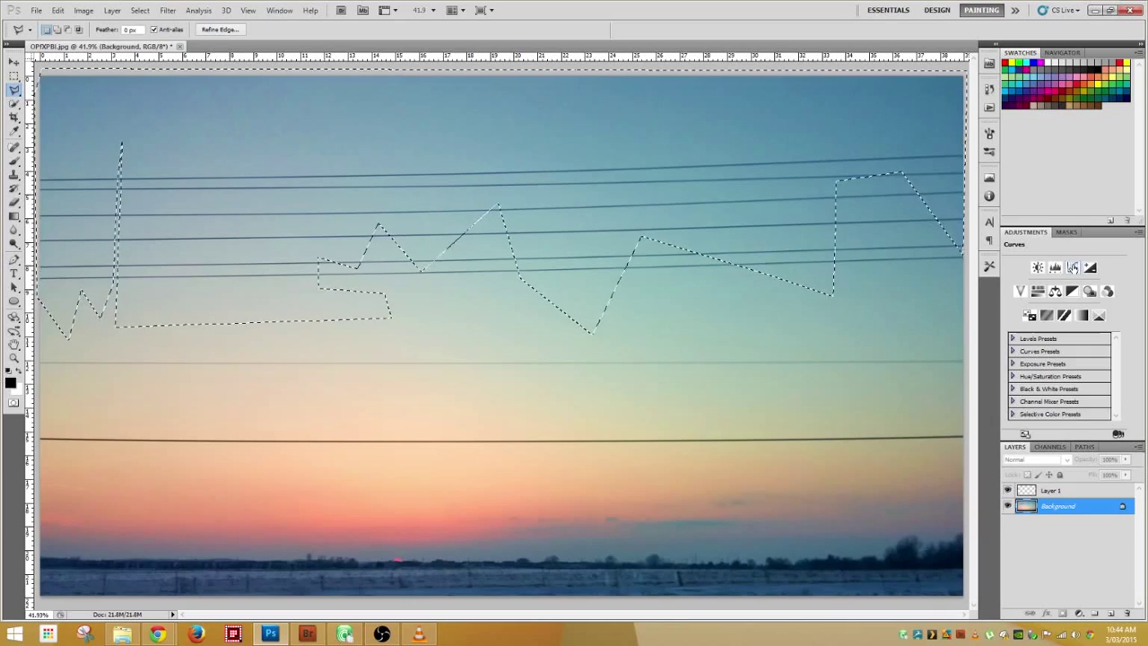
left_click(1073, 267)
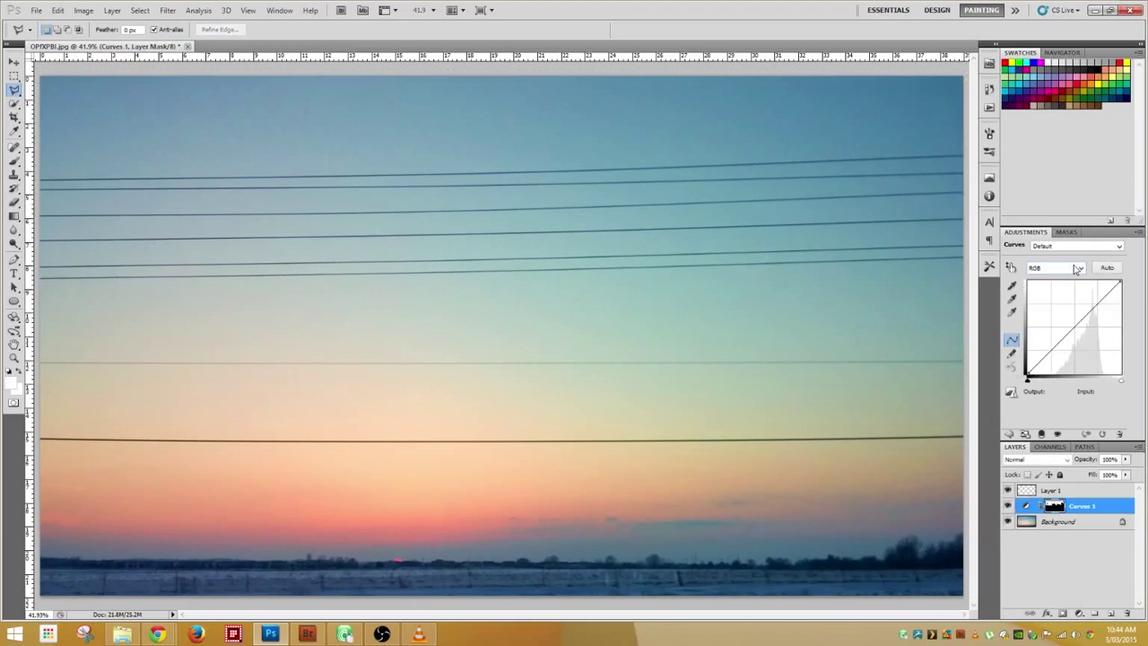
left_click(1037, 461)
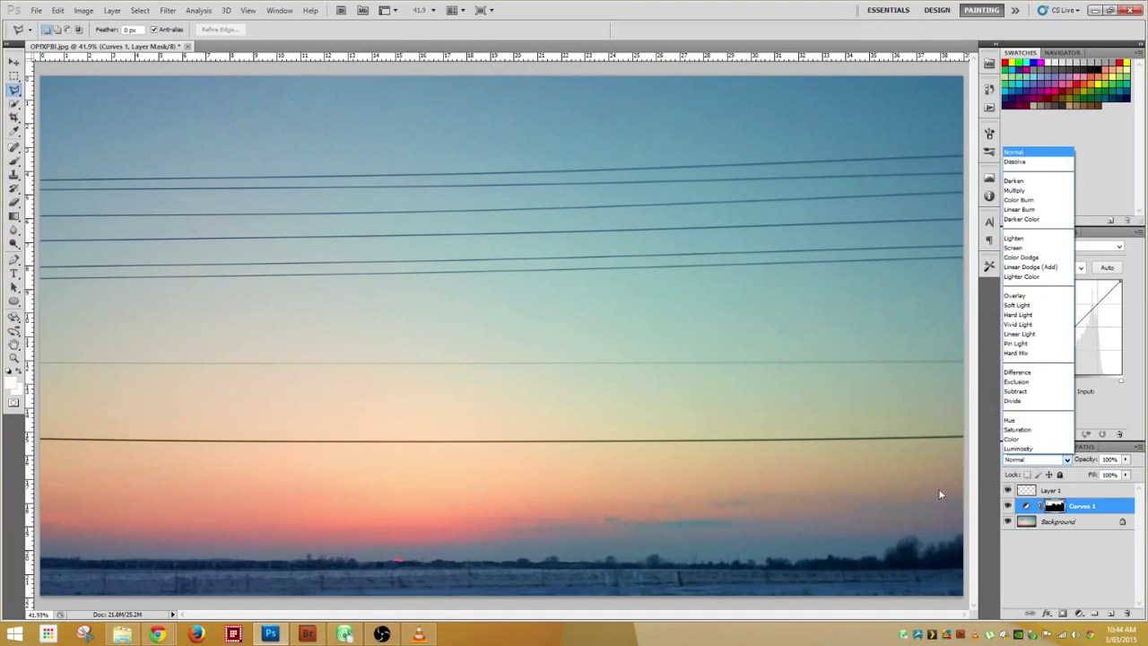
left_click(1081, 545)
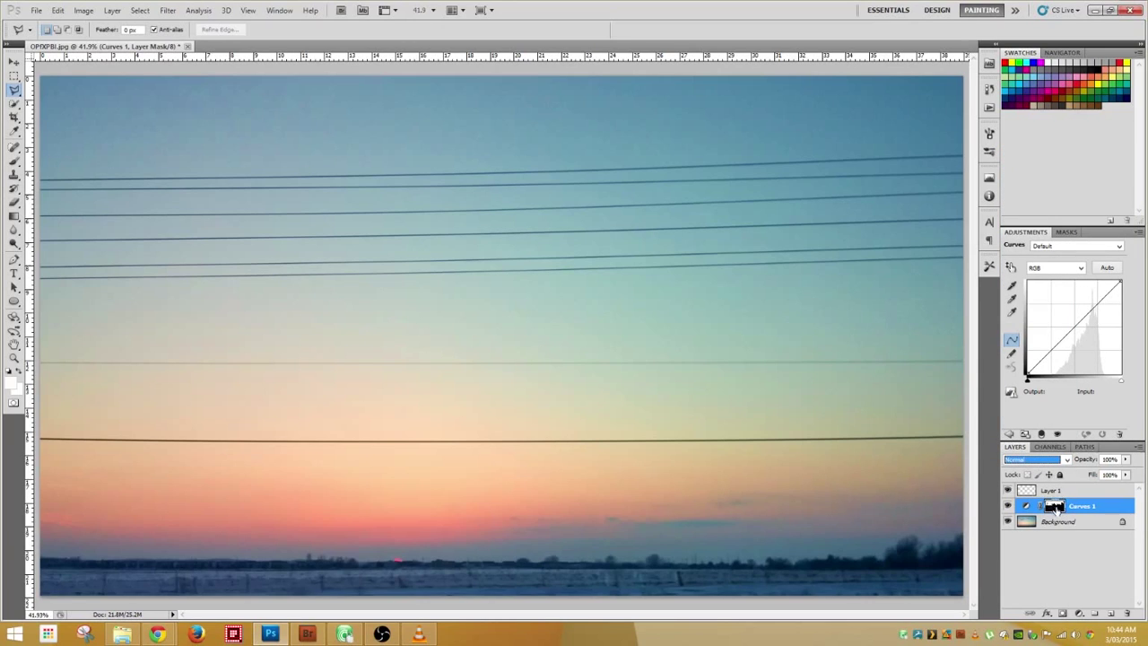
Step: Display the Curves layer's mask on its own with its selection loaded, deselect it, and return to the photo view
key("alt")
left_click(1057, 508, "ctrl")
left_click(1057, 508, "alt")
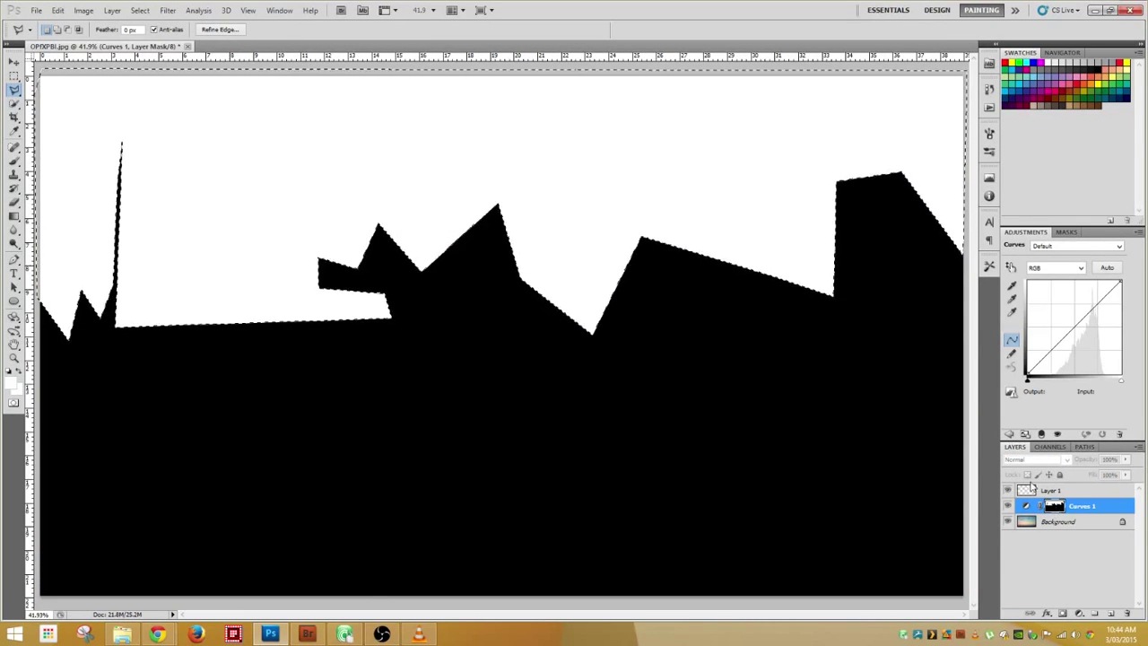
key("ctrl+d")
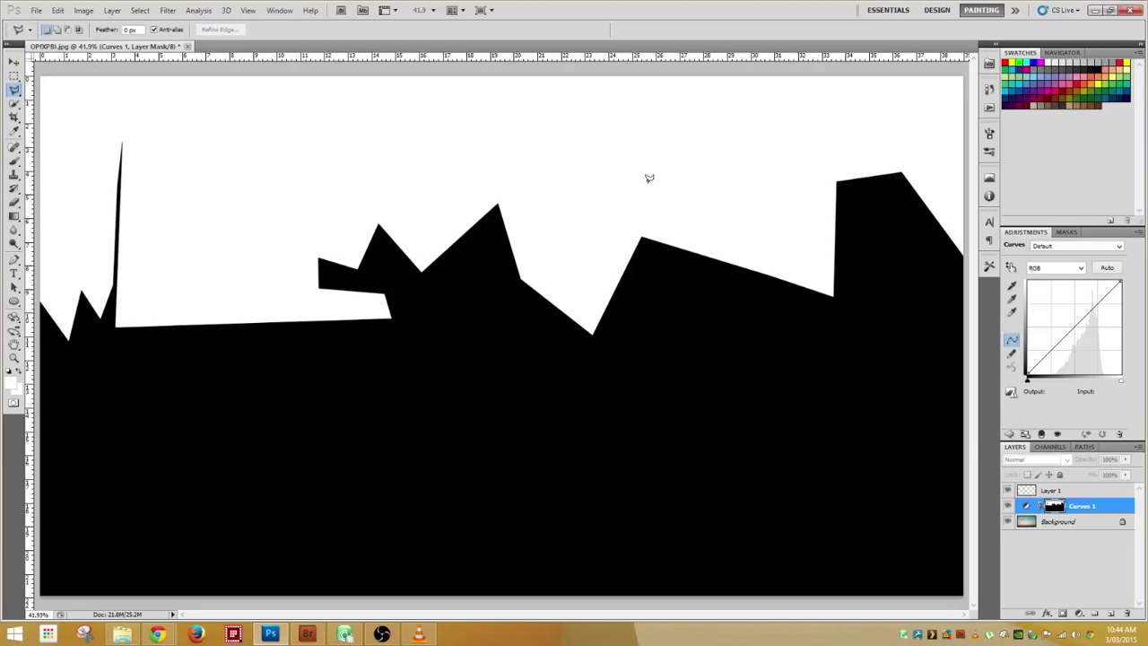
left_click(1055, 507, "alt")
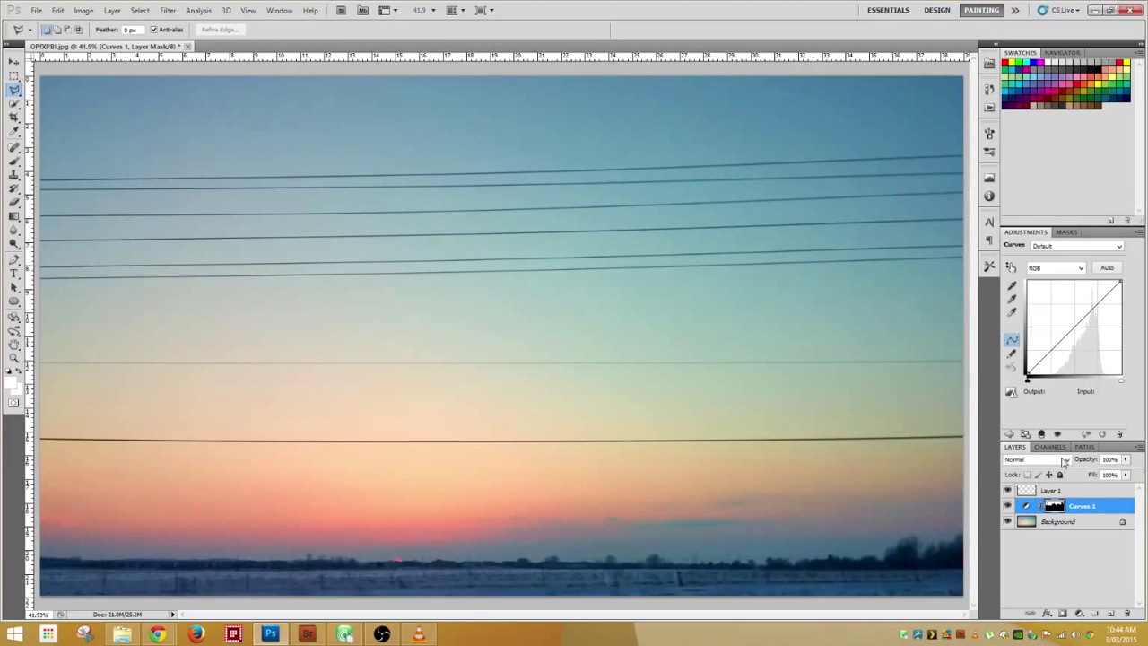
Step: Set the Curves adjustment layer's blend mode to Multiply and display its mask settings
left_click(1066, 461)
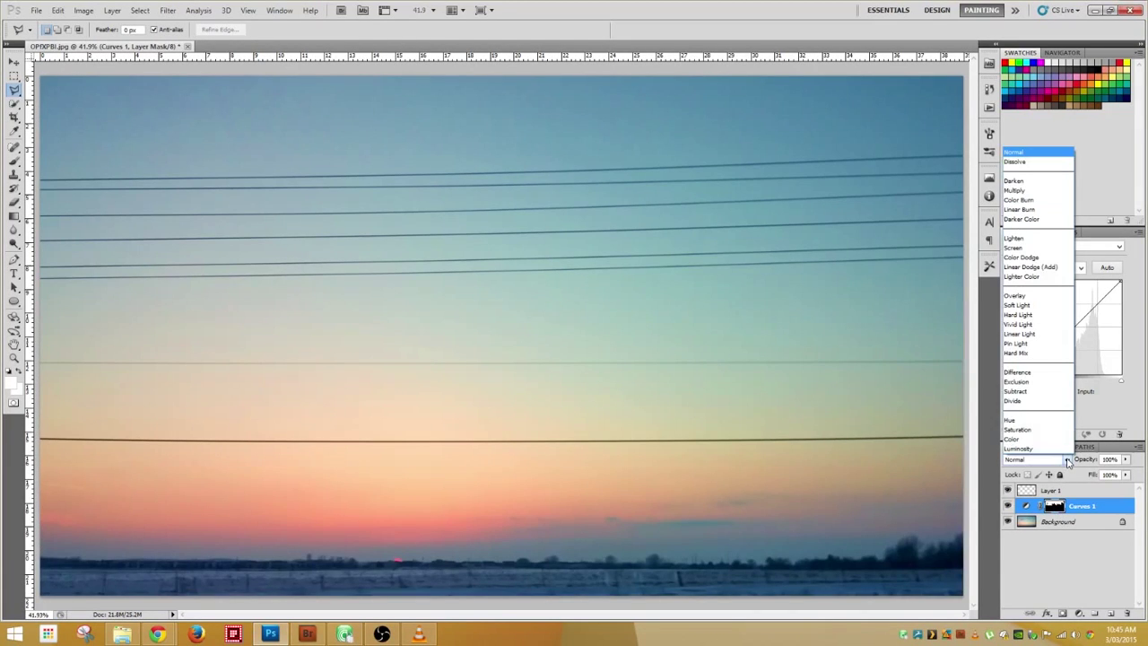
left_click(1053, 190)
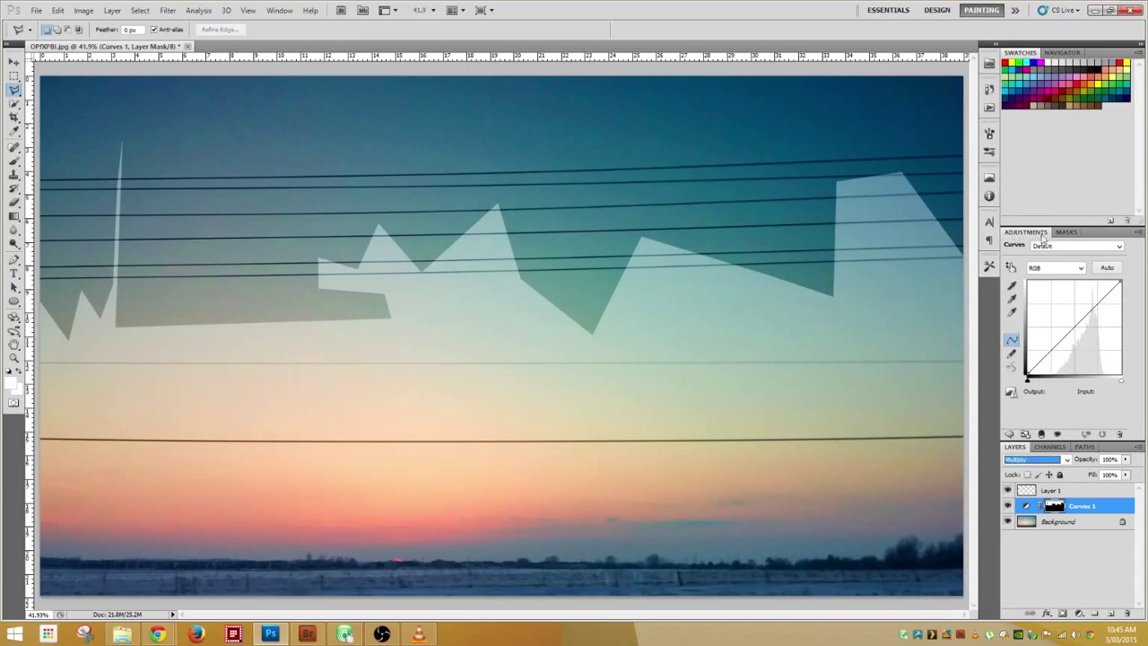
left_click(1068, 233)
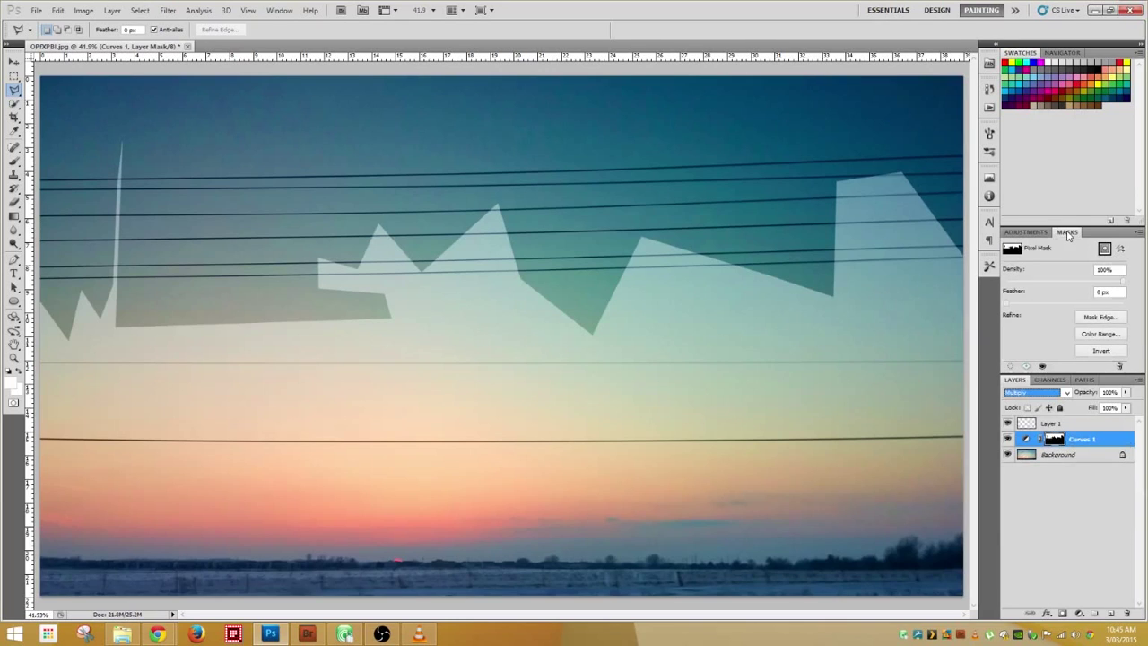
left_click(279, 10)
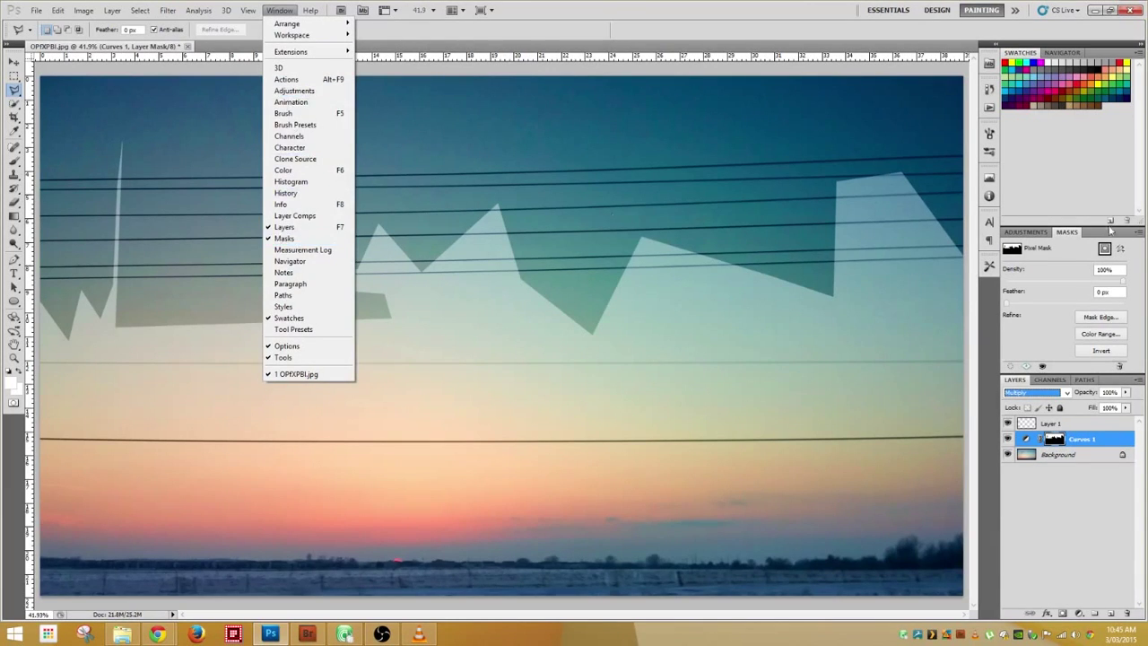
Step: Feather the Curves layer's mask by 250 px and toggle the layer's visibility to compare the photo with and without it
left_click(1073, 235)
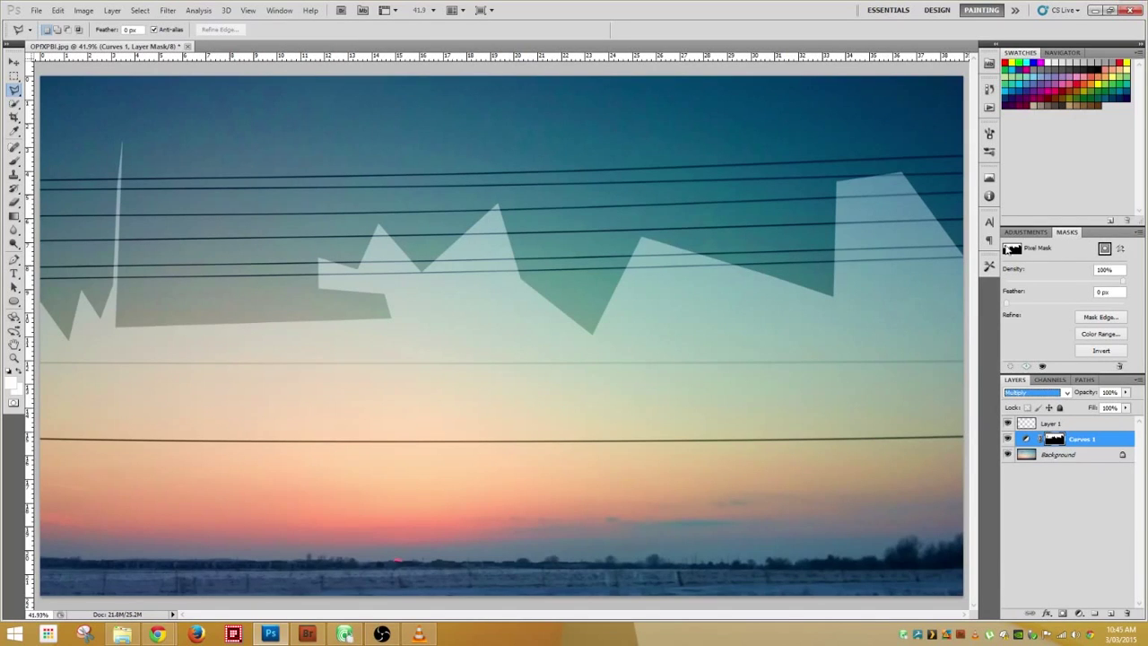
left_click(1011, 308)
left_click_drag(1012, 308, 1136, 306)
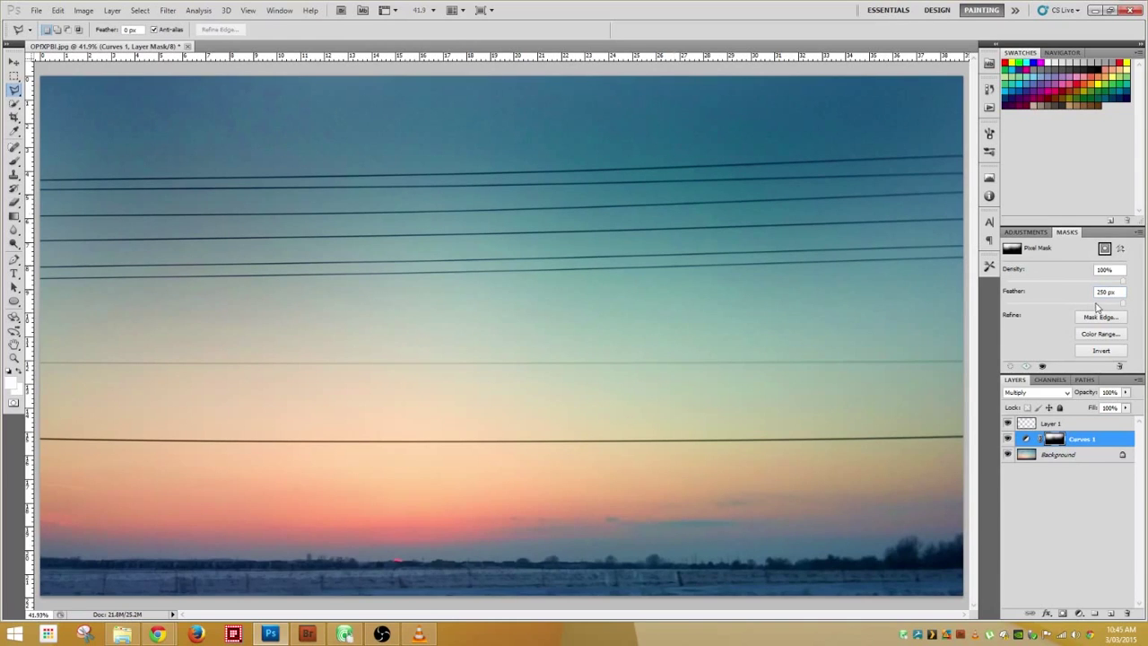
left_click(1008, 439)
left_click(1009, 438)
left_click(1008, 440)
left_click(1008, 440)
Step: Try feather values of 69, 172 and 0 px on the Curves layer's mask, and settle on 155 px
left_click_drag(1115, 305, 1074, 307)
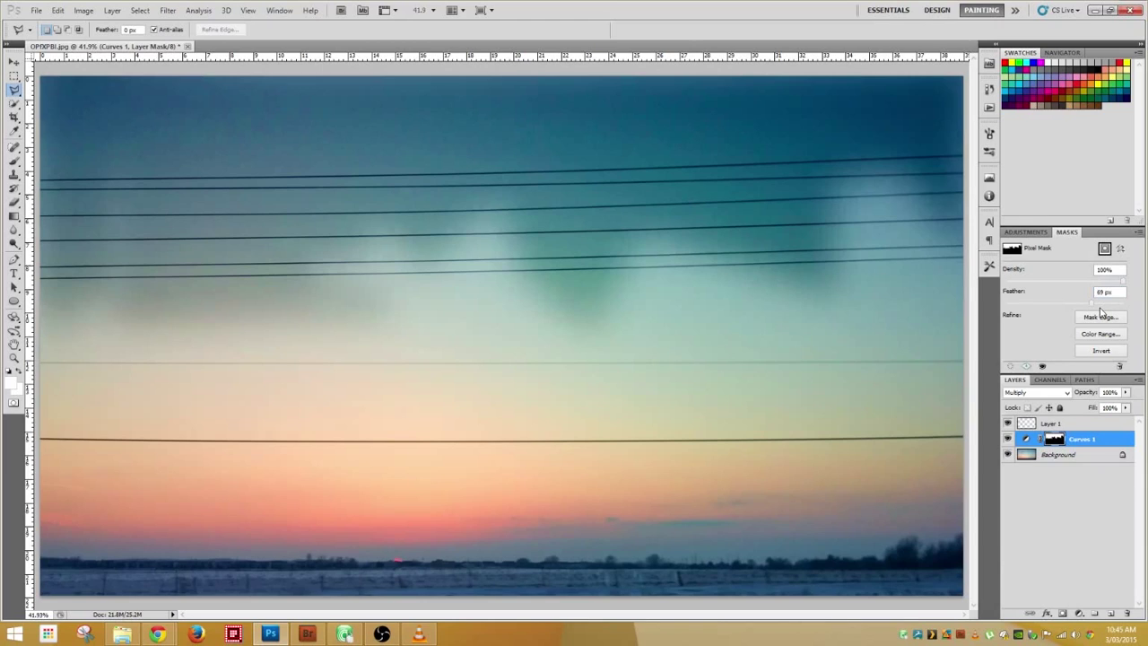
left_click_drag(1092, 304, 1119, 311)
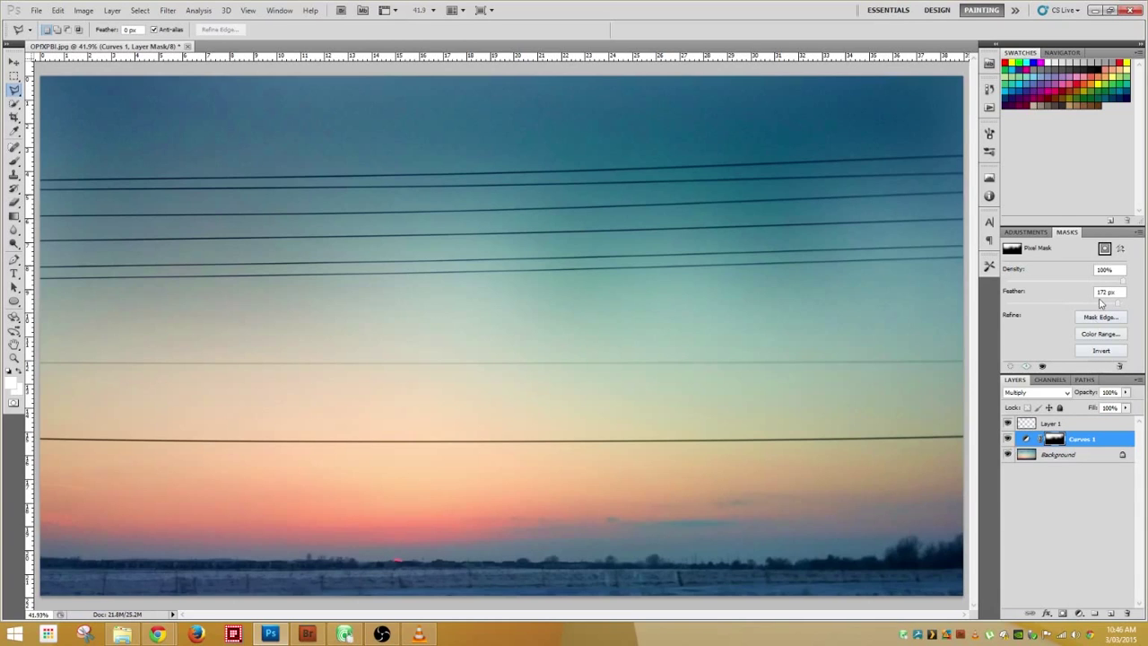
left_click_drag(1103, 307, 956, 305)
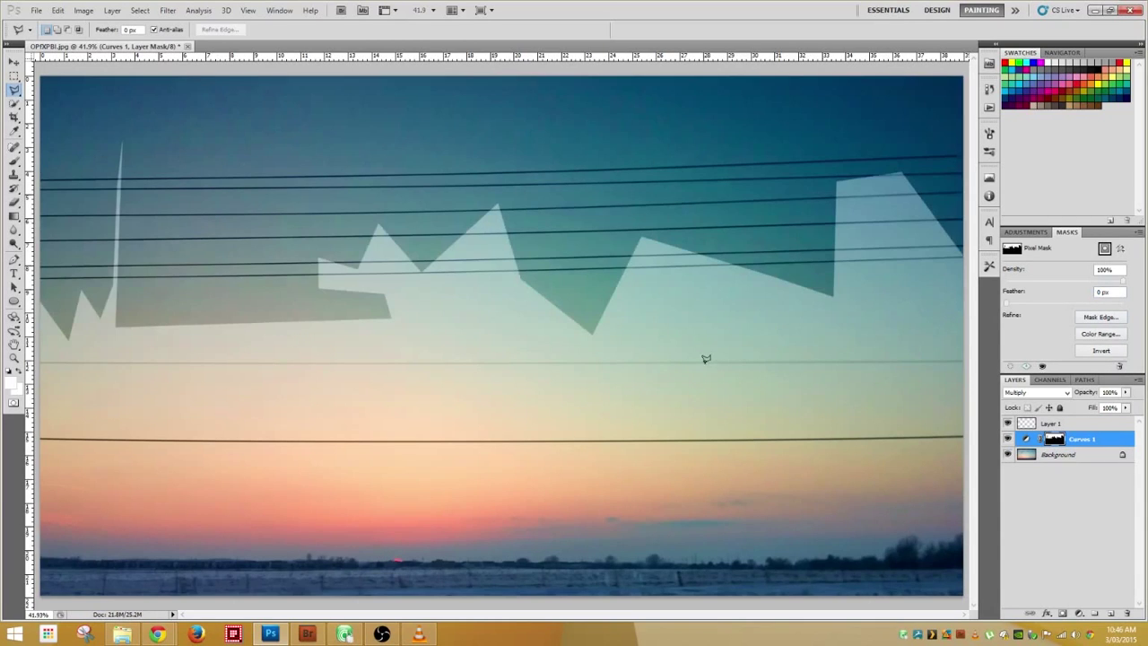
left_click_drag(1085, 312, 1117, 306)
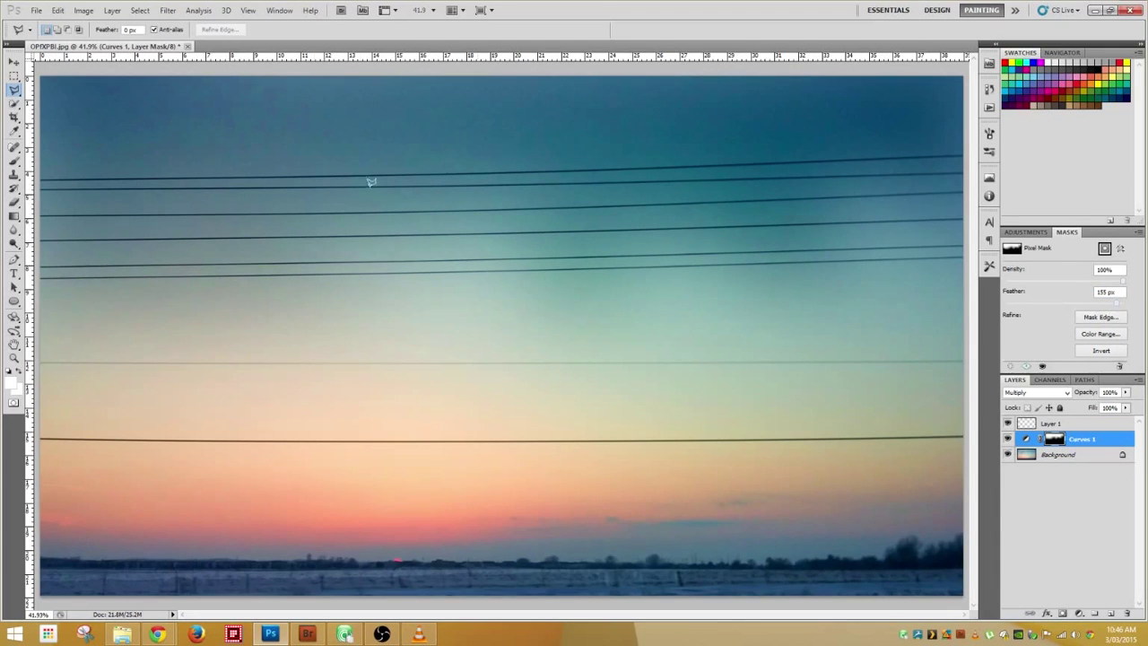